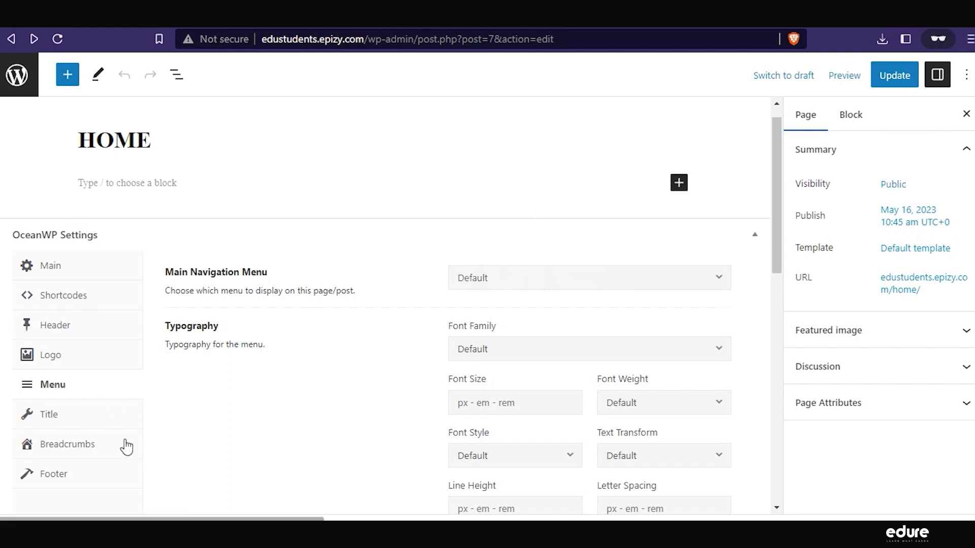
# - Disable Display Heading in the HOME page's OceanWP title settings, update the page and view it on the site
pyautogui.click(80, 416)
pyautogui.scroll(-3, 376, 409)
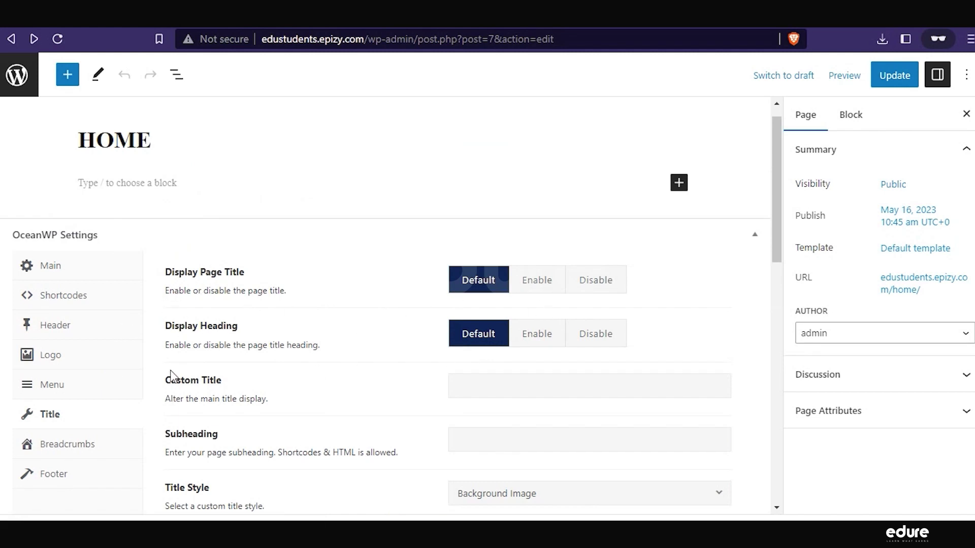
pyautogui.click(582, 334)
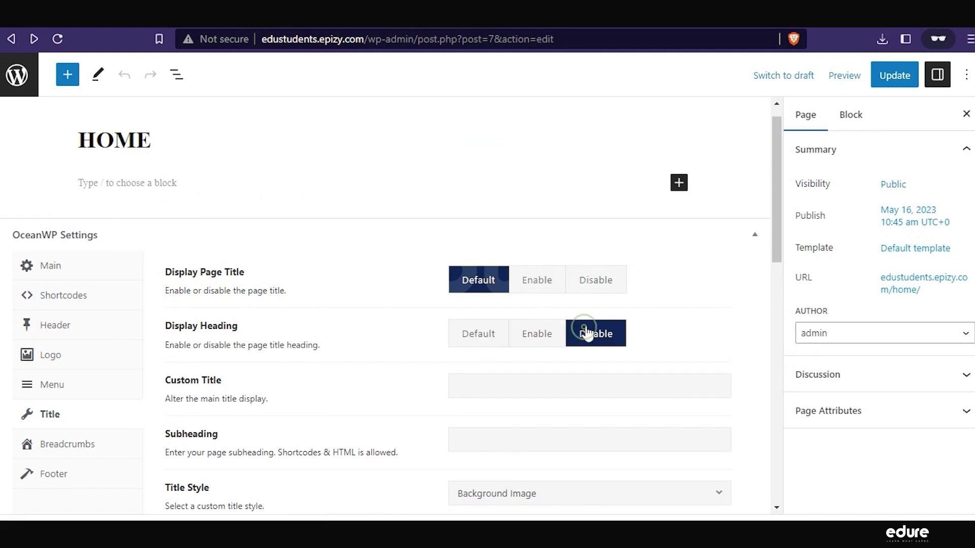
pyautogui.click(888, 76)
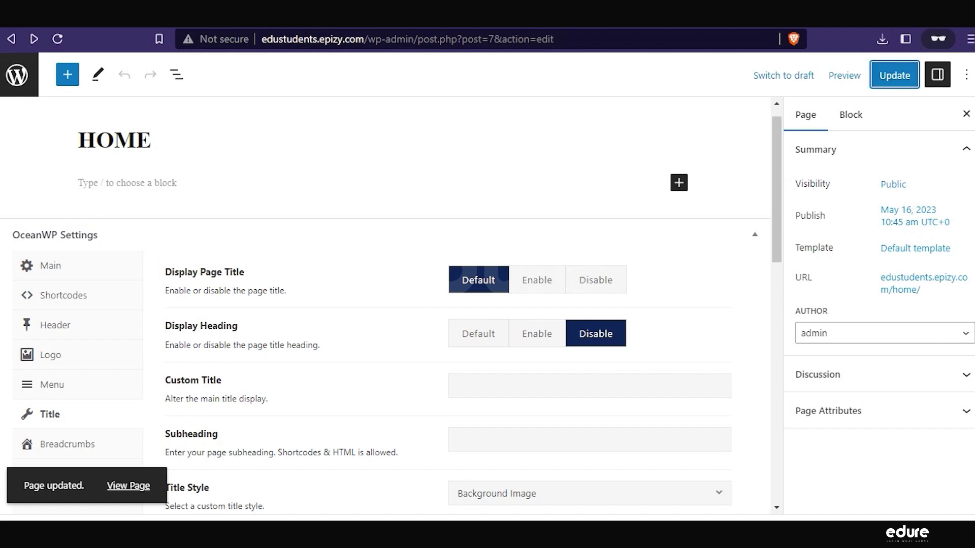
pyautogui.click(128, 487)
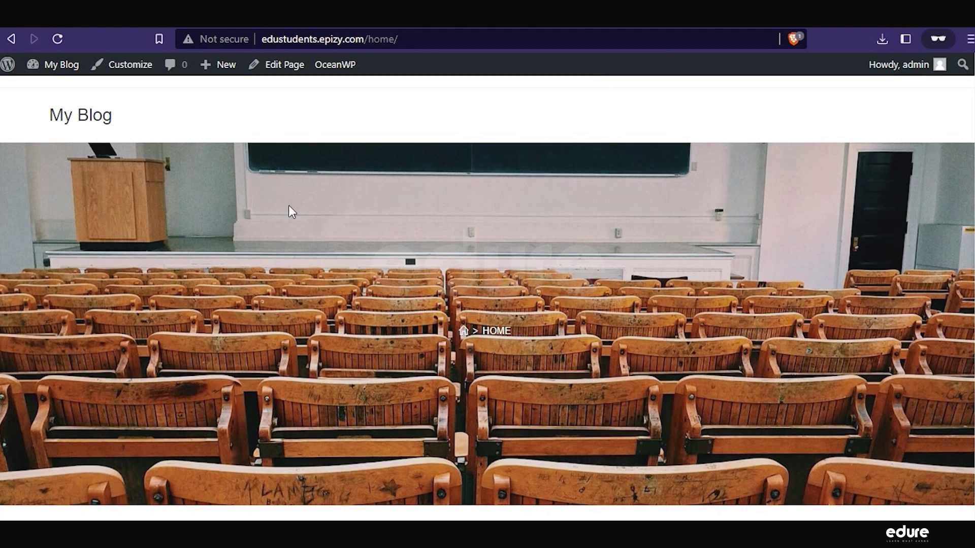
# - Return from the live HOME page to the list of all pages and reload the list
pyautogui.click(10, 39)
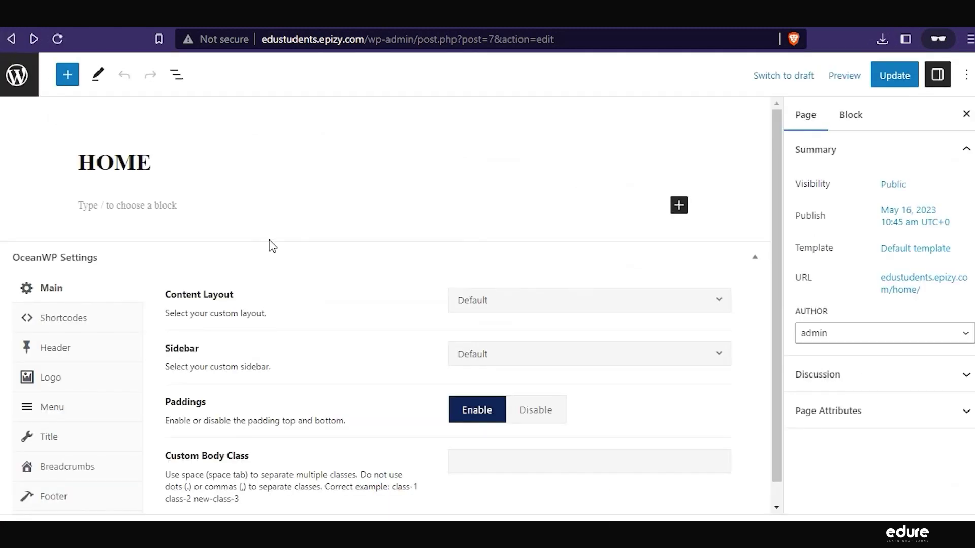
pyautogui.click(11, 40)
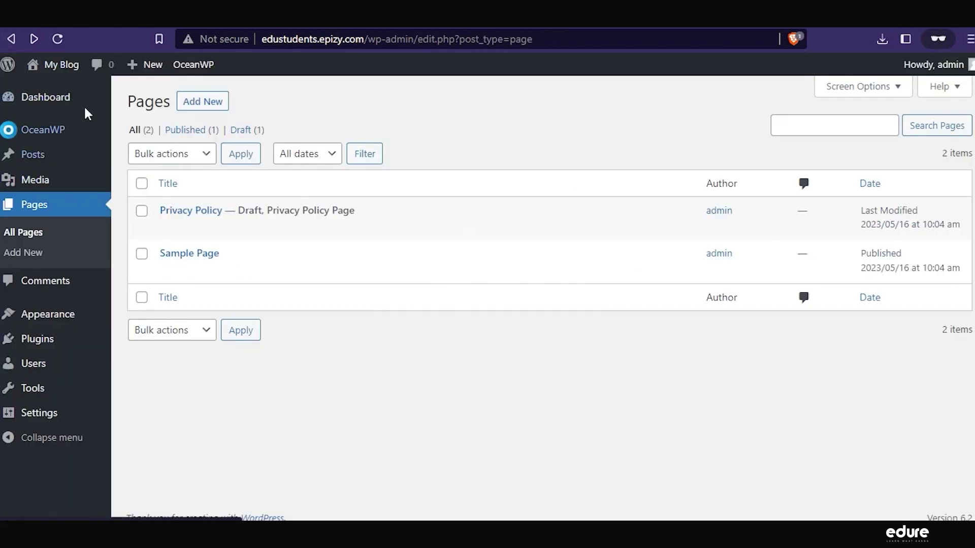
pyautogui.click(54, 41)
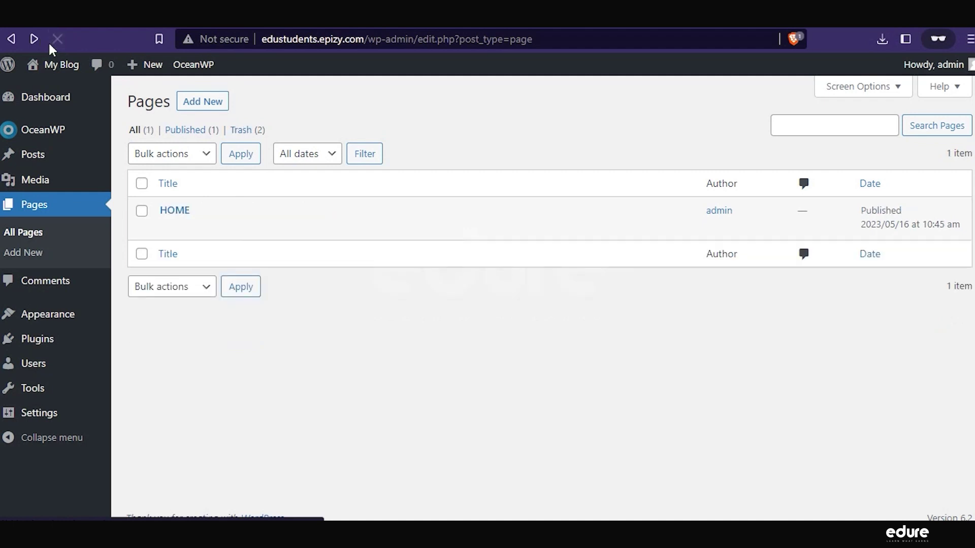
pyautogui.moveTo(220, 215)
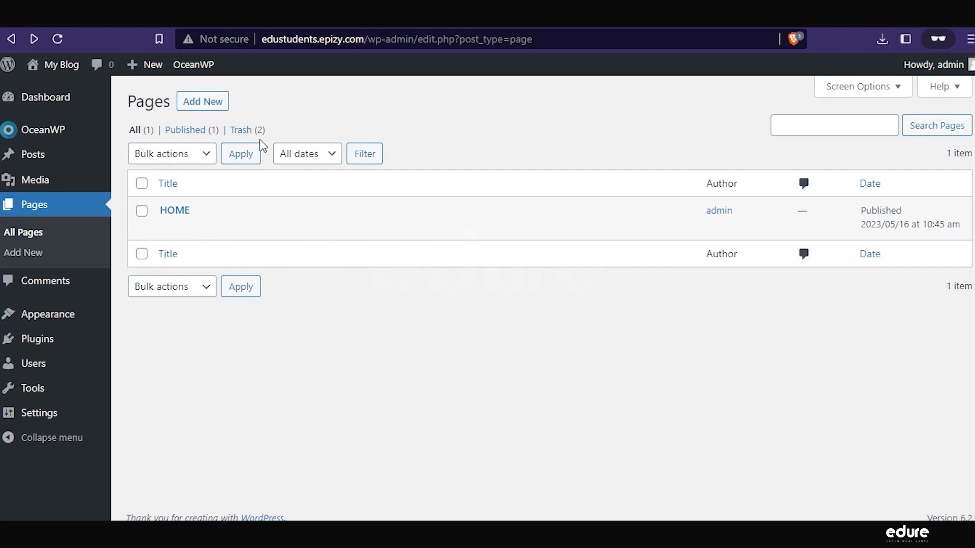
# - Create a new page titled "BLOG" and publish it
pyautogui.click(204, 102)
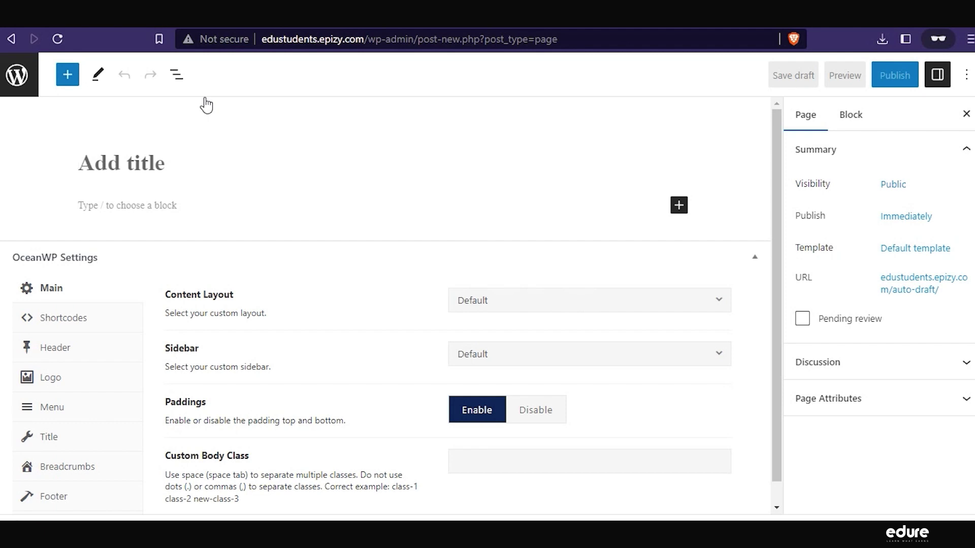
pyautogui.write('BLOG')
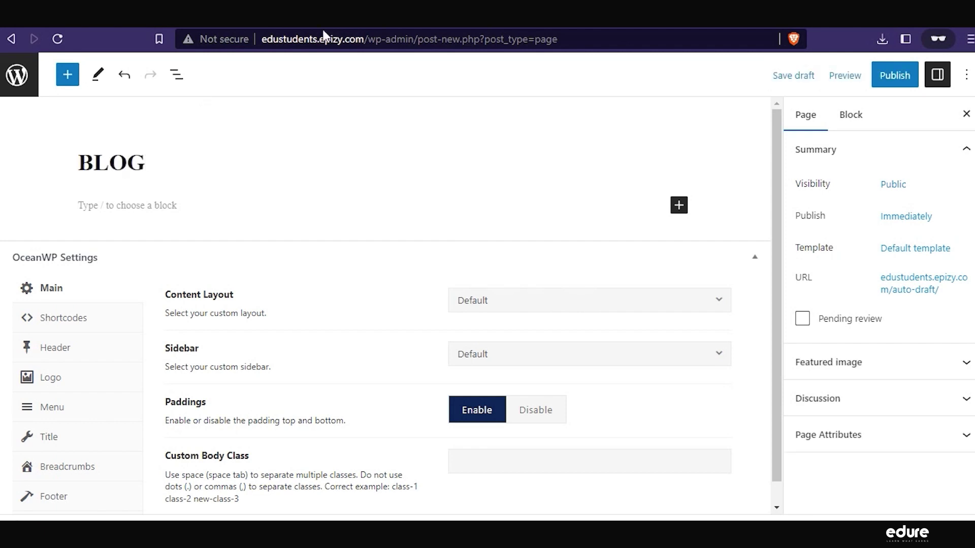
pyautogui.click(886, 75)
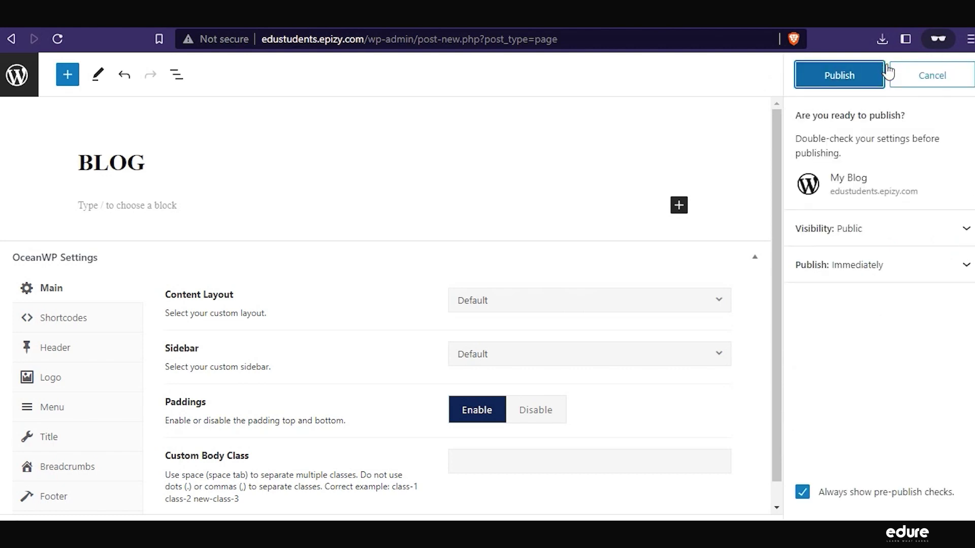
pyautogui.click(833, 79)
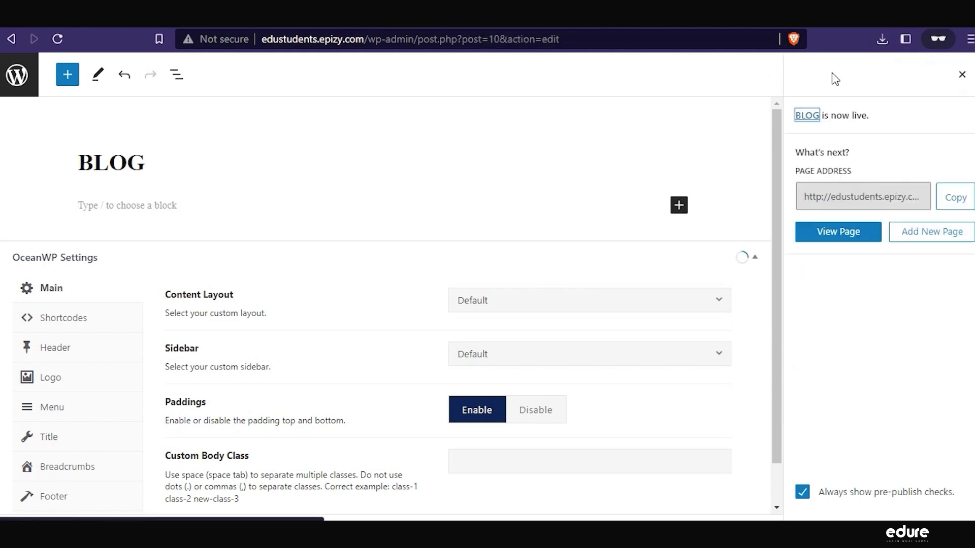
# - Go back to the page list, add a new page titled "SERVICES" and publish it
pyautogui.click(11, 38)
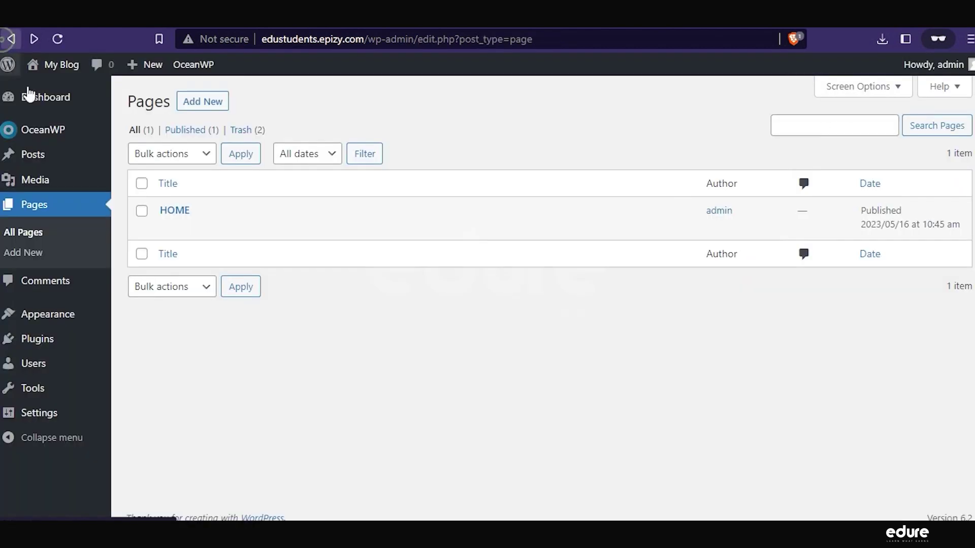
pyautogui.click(200, 106)
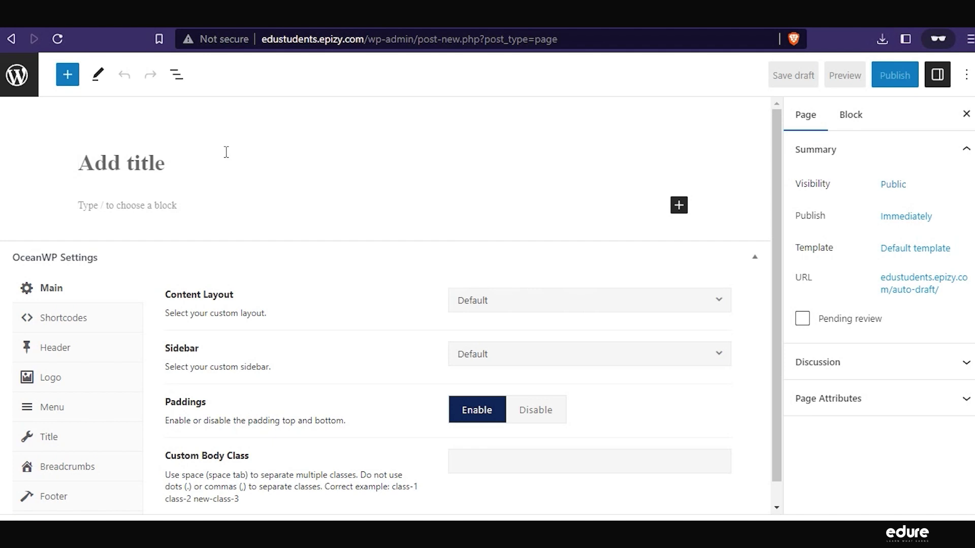
pyautogui.write('SERVICES')
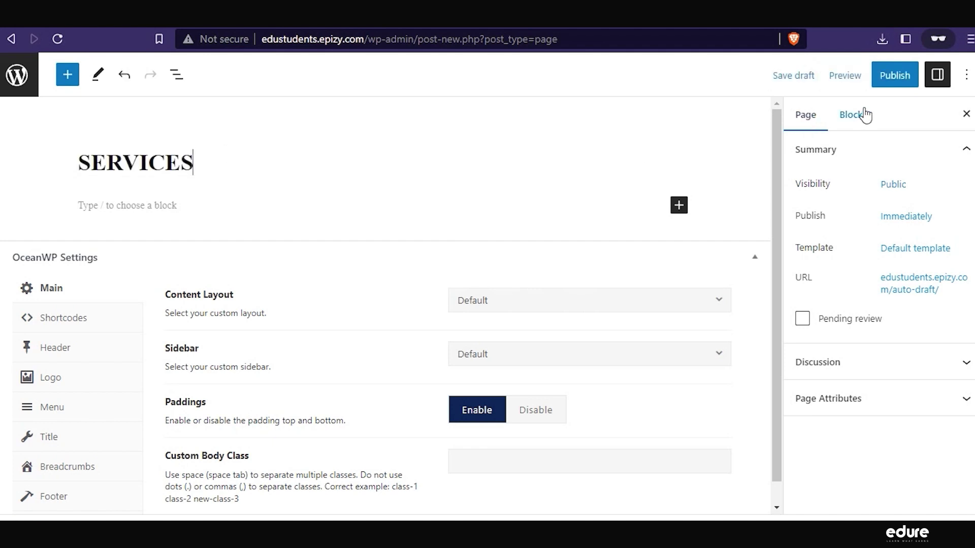
pyautogui.click(881, 75)
pyautogui.click(881, 80)
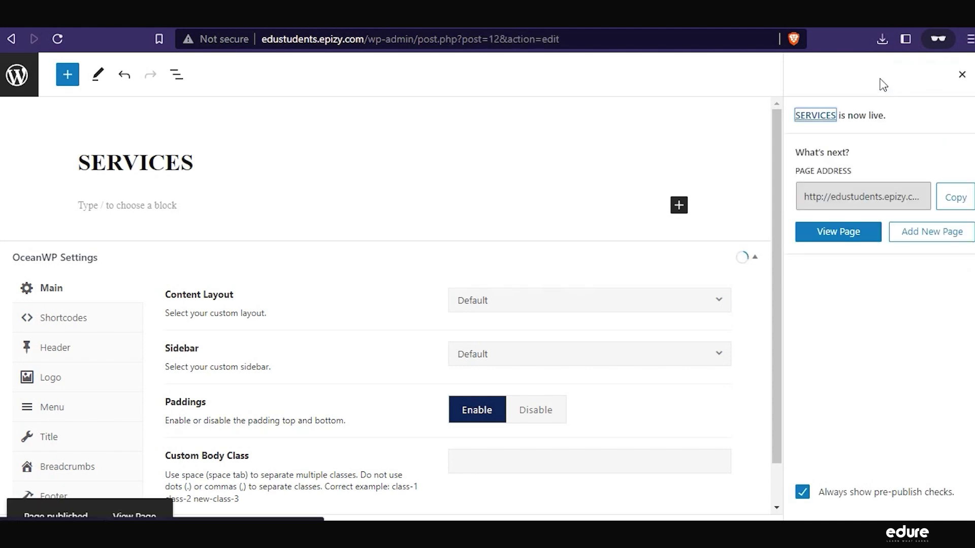
# - Return to the refreshed page list, add a new page titled "ABOUT US" and publish it
pyautogui.click(10, 37)
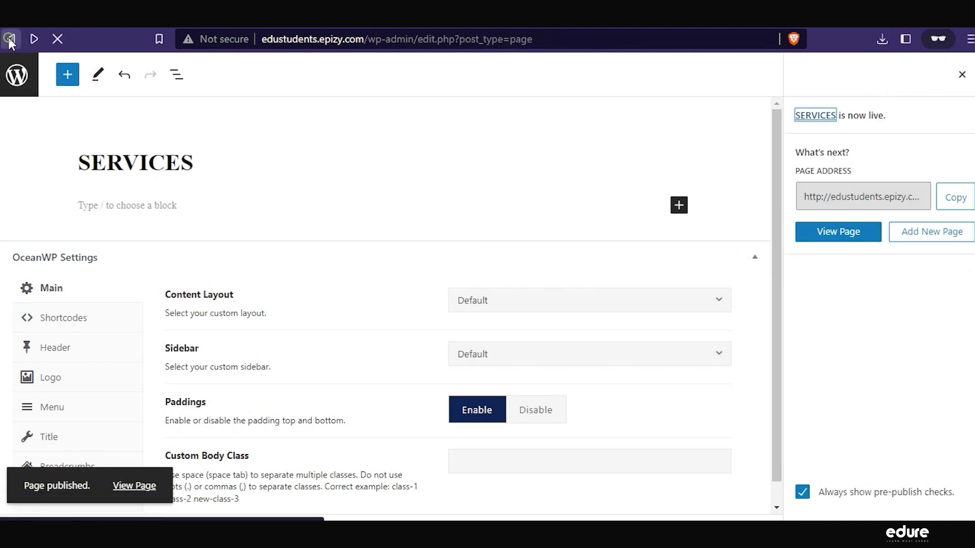
pyautogui.click(55, 43)
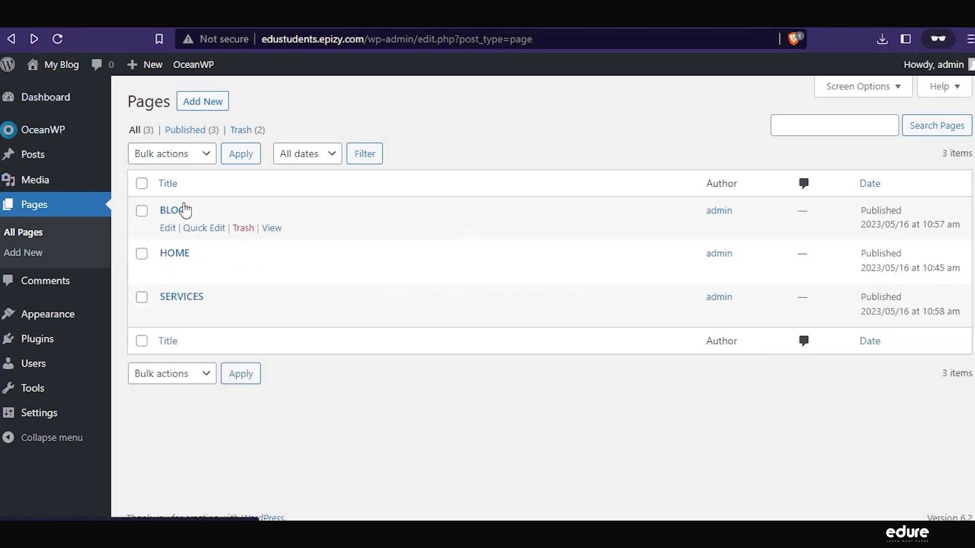
pyautogui.click(183, 113)
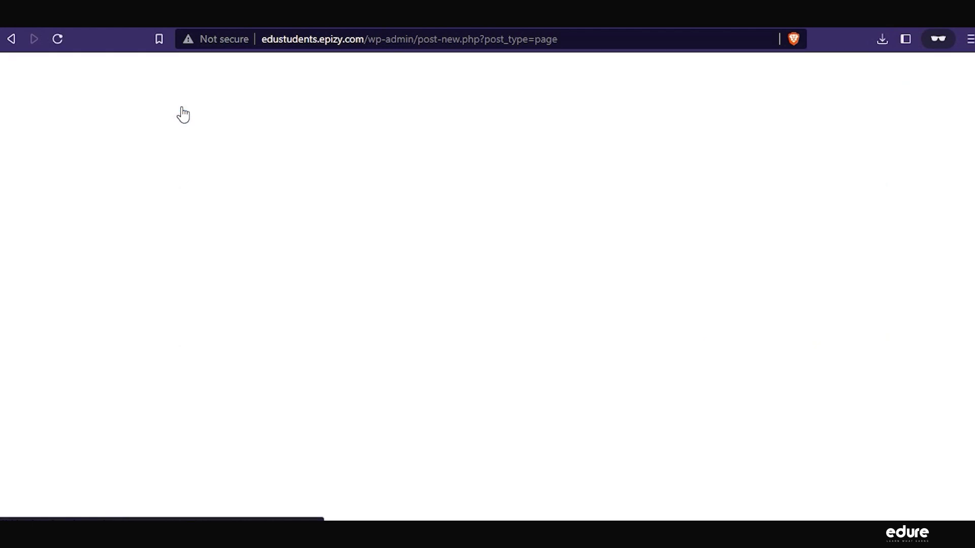
pyautogui.write('ABOUT')
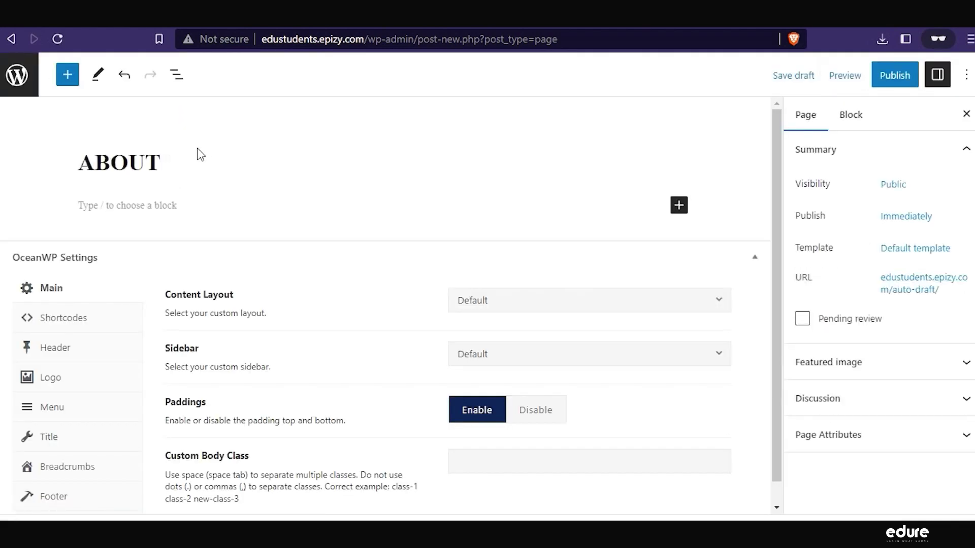
pyautogui.write(' US')
pyautogui.click(894, 81)
pyautogui.click(871, 82)
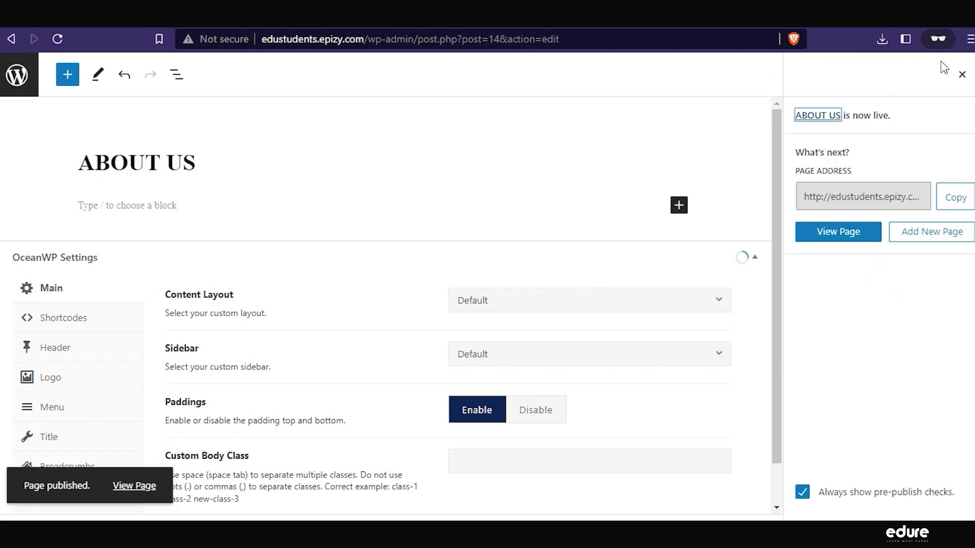
pyautogui.click(962, 74)
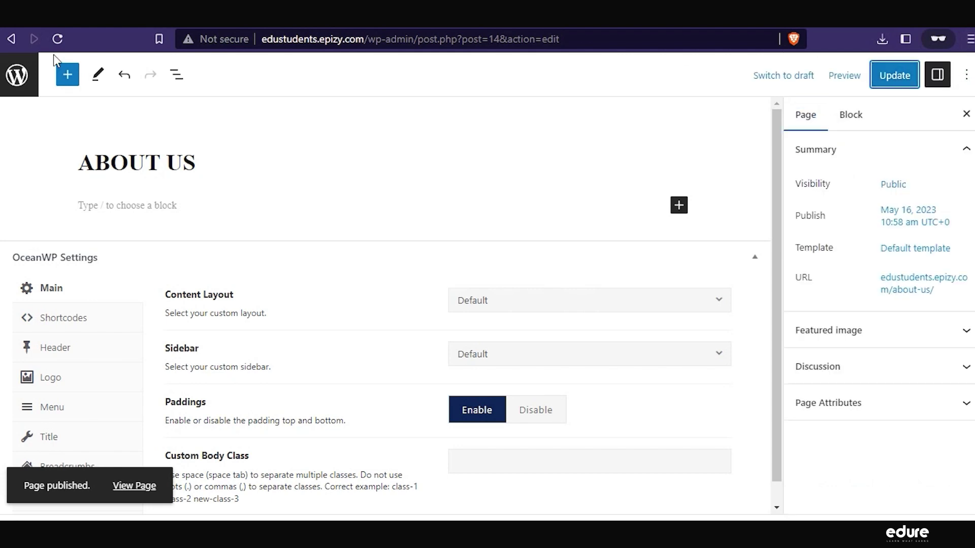
# - Go back to the page list, add a new page titled "CONTACT US" and publish it
pyautogui.click(11, 41)
pyautogui.moveTo(99, 155)
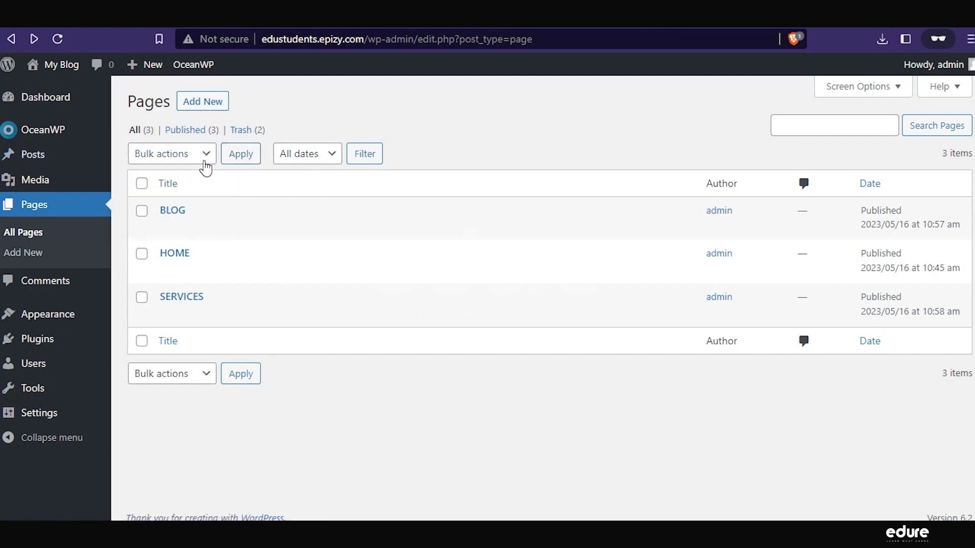
pyautogui.click(180, 111)
pyautogui.click(190, 110)
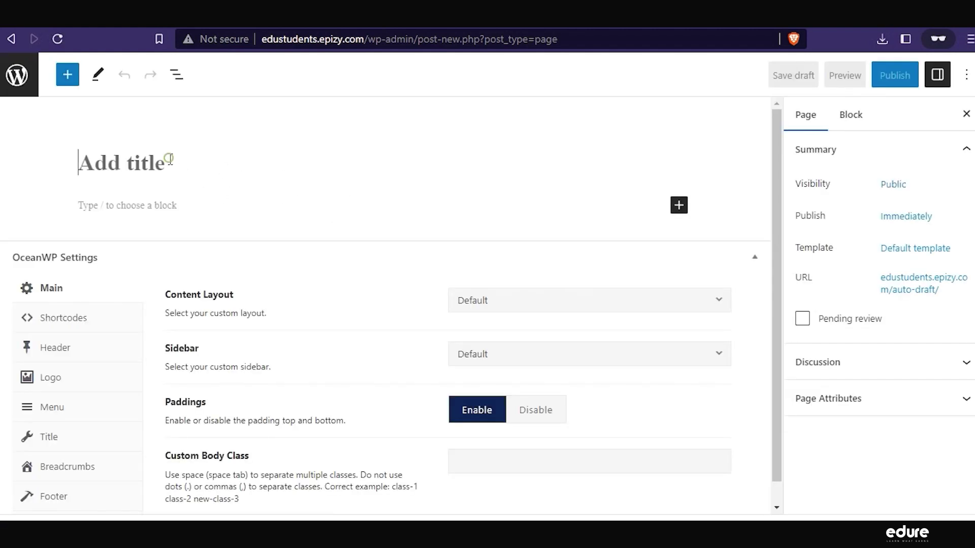
pyautogui.write('CONT')
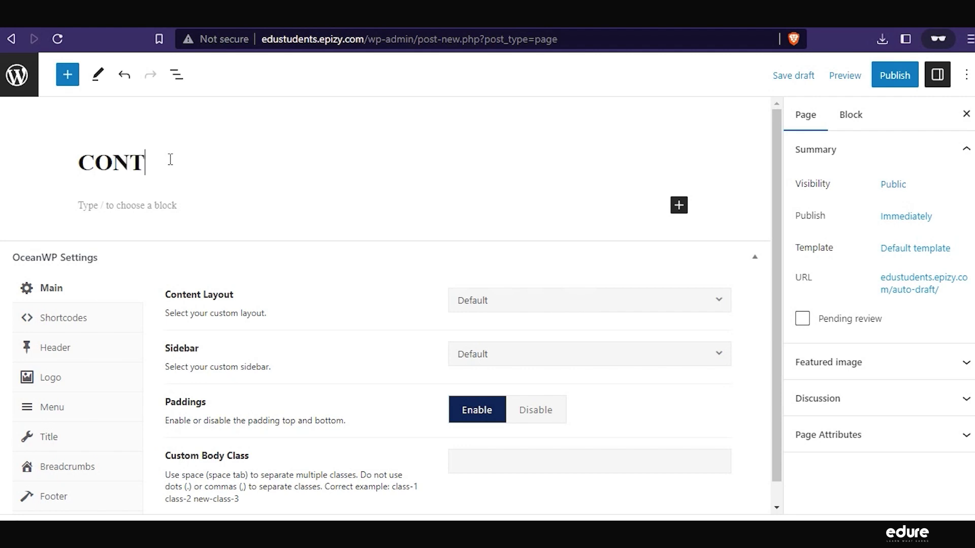
pyautogui.write('ACT US')
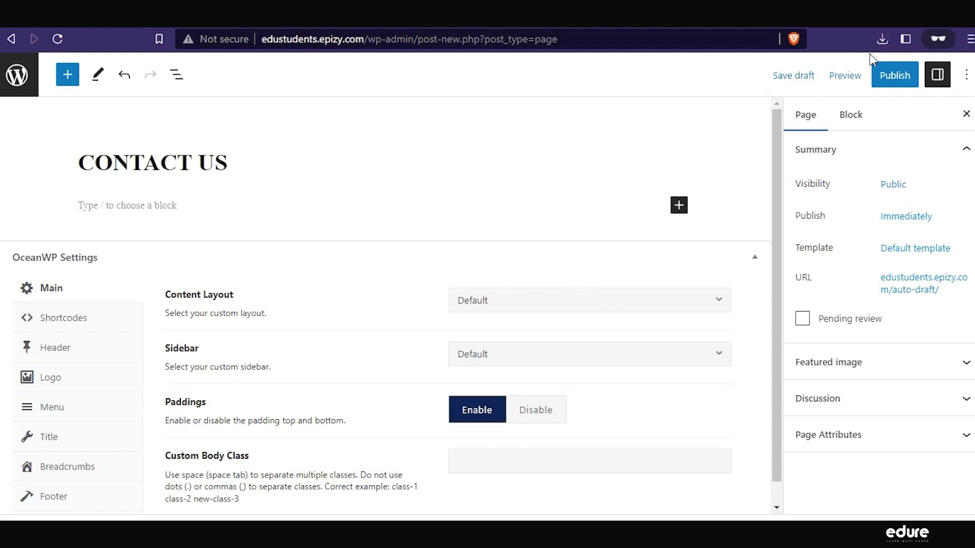
pyautogui.click(876, 77)
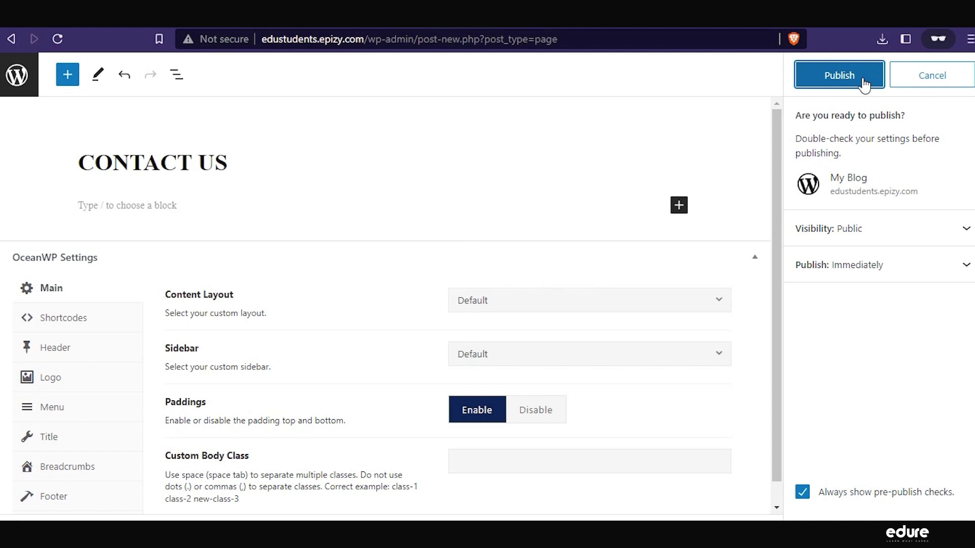
pyautogui.click(843, 77)
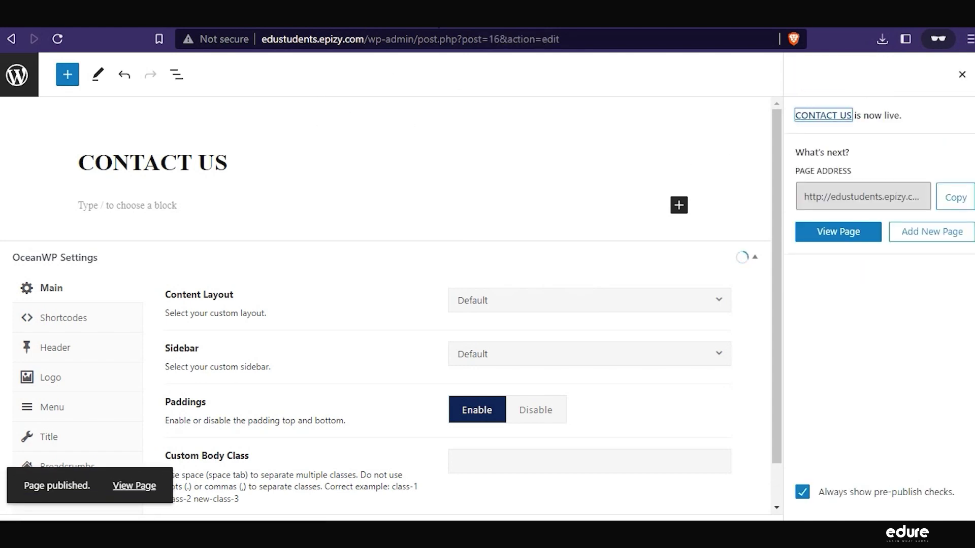
# - Reload the page list, check the refreshed front page of the site, and return to the page list
pyautogui.click(17, 39)
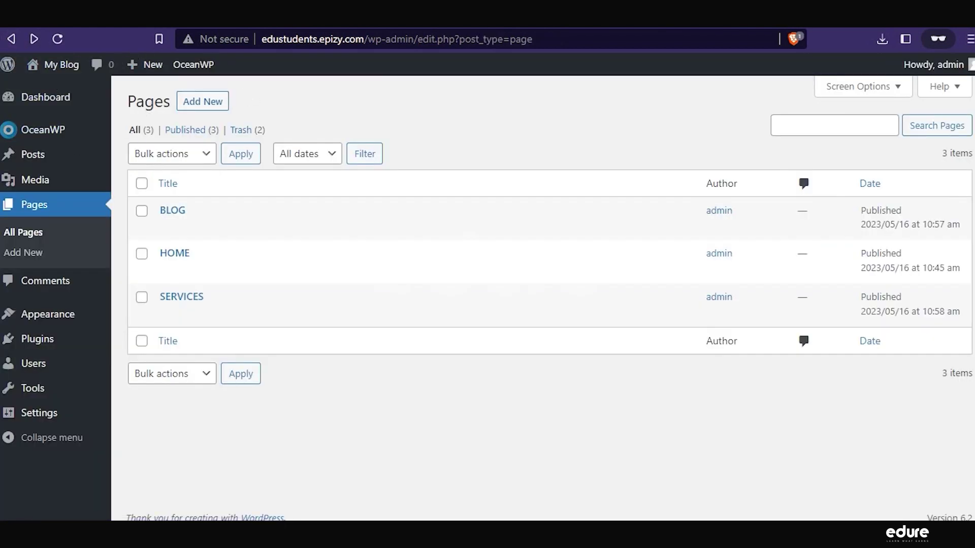
pyautogui.click(58, 39)
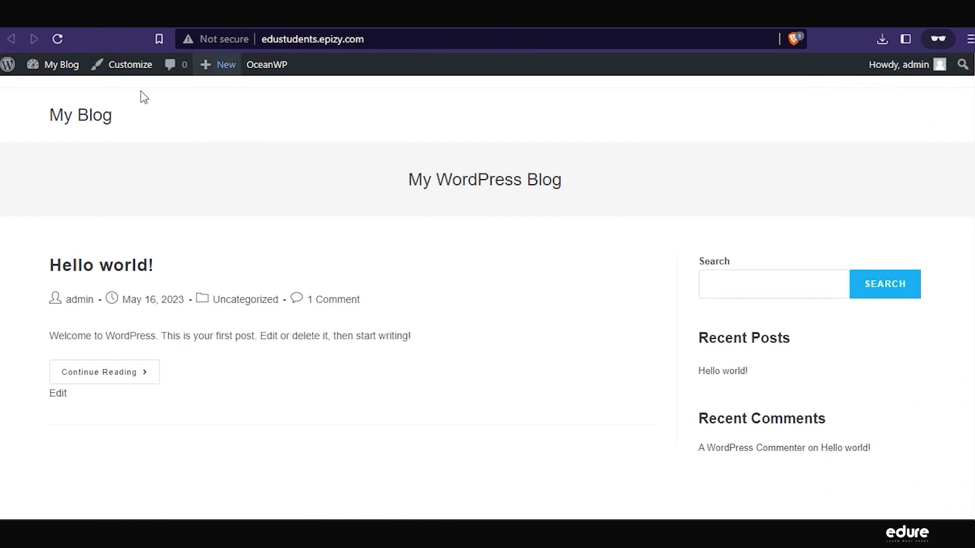
pyautogui.click(51, 43)
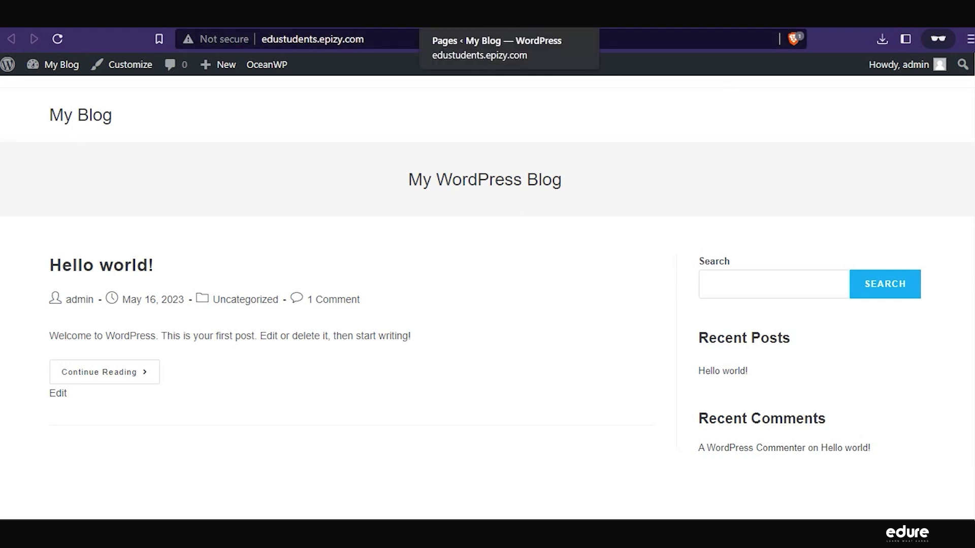
pyautogui.click(457, 15)
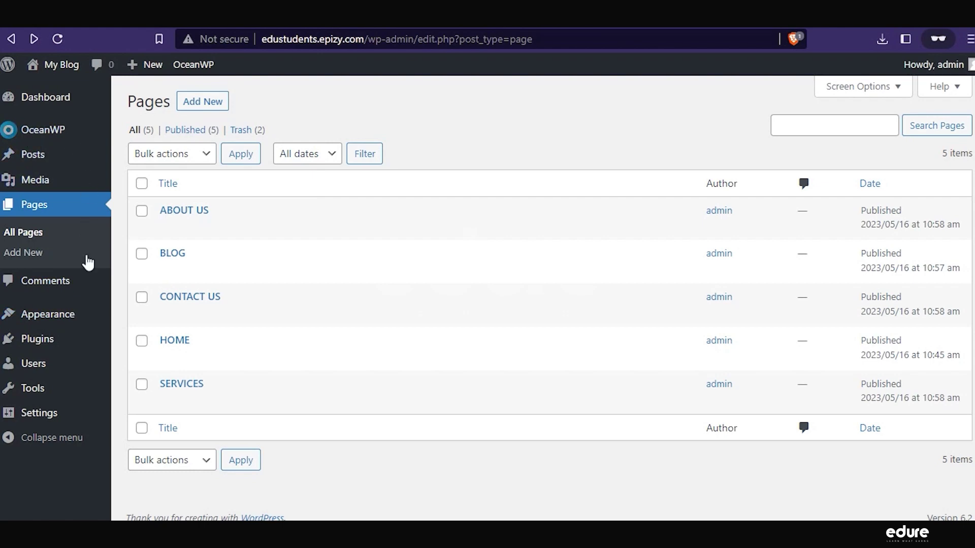
# - In the Reading settings, make the homepage display a static page and choose HOME as the homepage
pyautogui.click(63, 422)
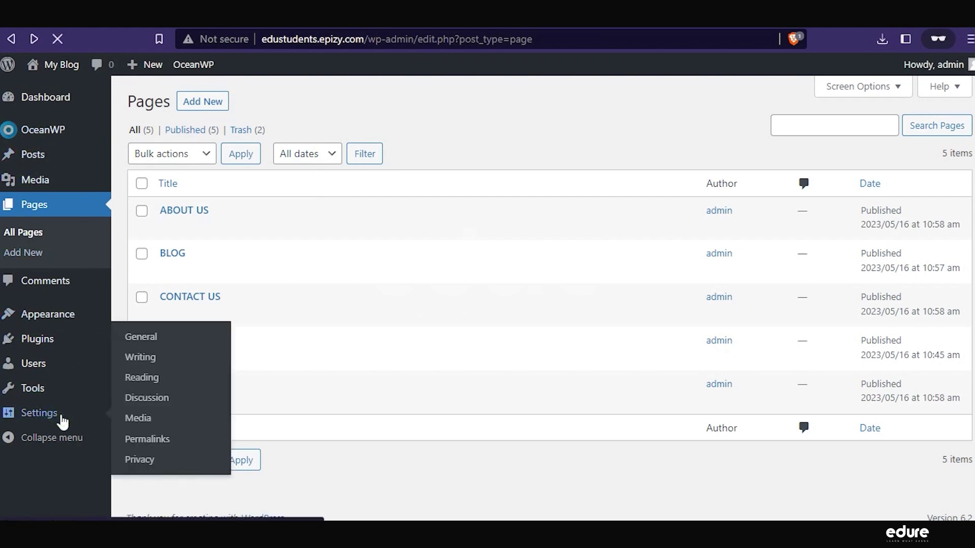
pyautogui.scroll(-3, 268, 304)
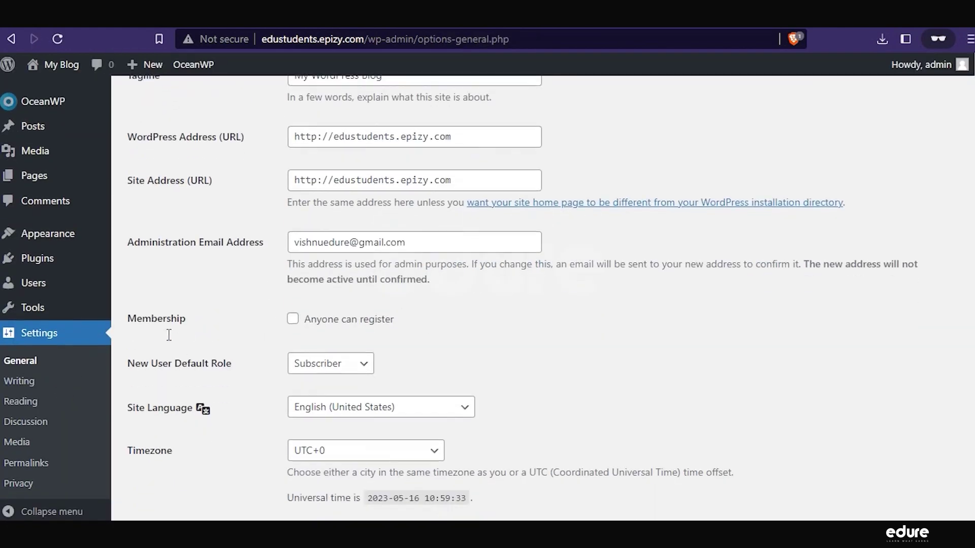
pyautogui.scroll(-2, 169, 335)
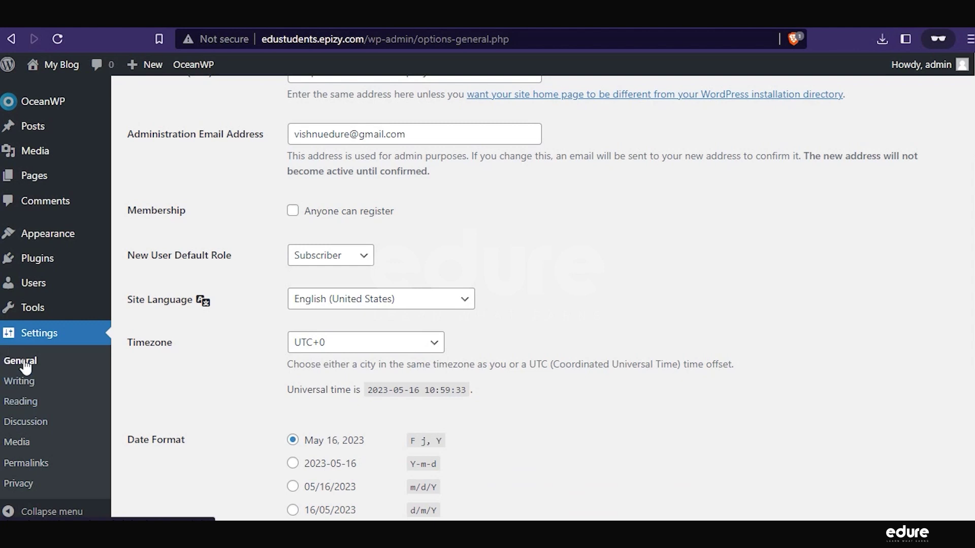
pyautogui.click(32, 403)
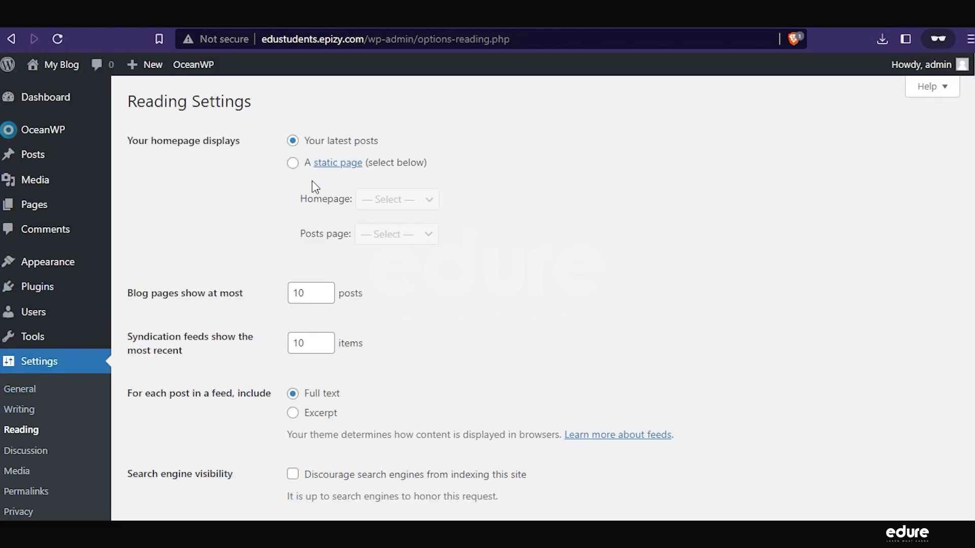
pyautogui.click(294, 169)
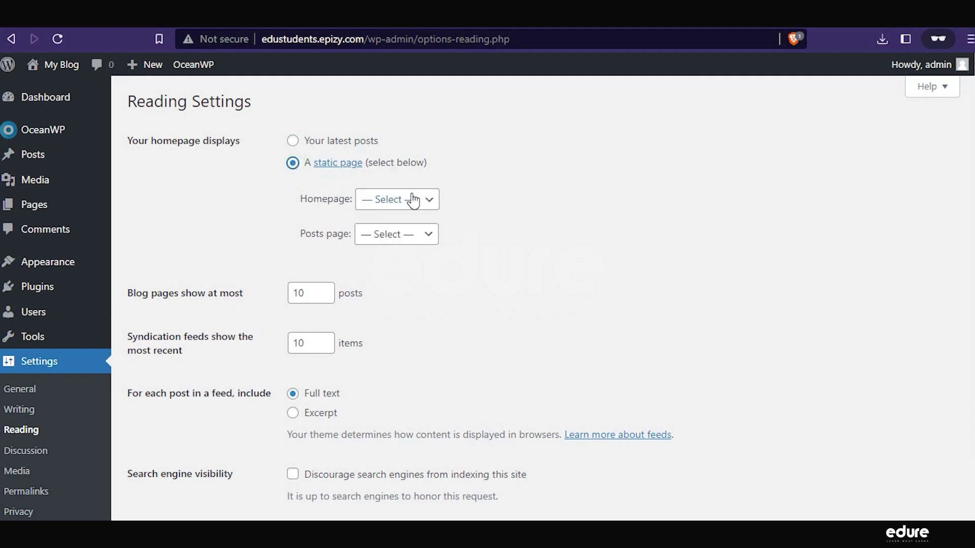
pyautogui.click(412, 201)
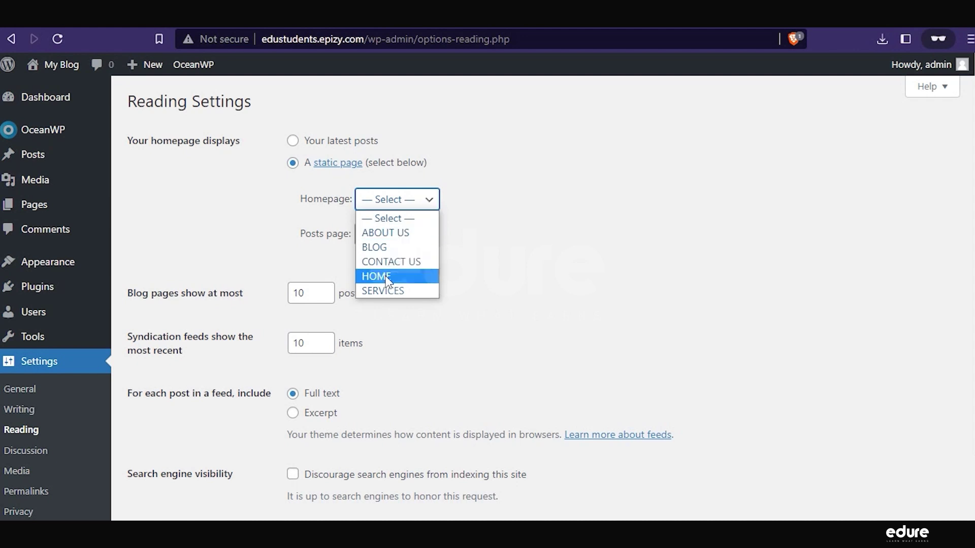
pyautogui.click(387, 278)
# - Set the posts page to BLOG and save the reading settings
pyautogui.click(386, 242)
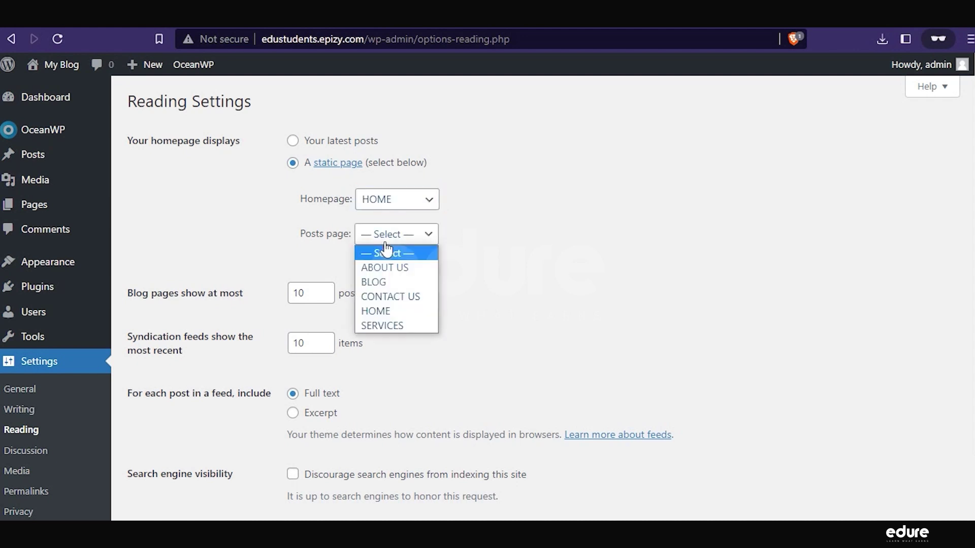
pyautogui.click(381, 278)
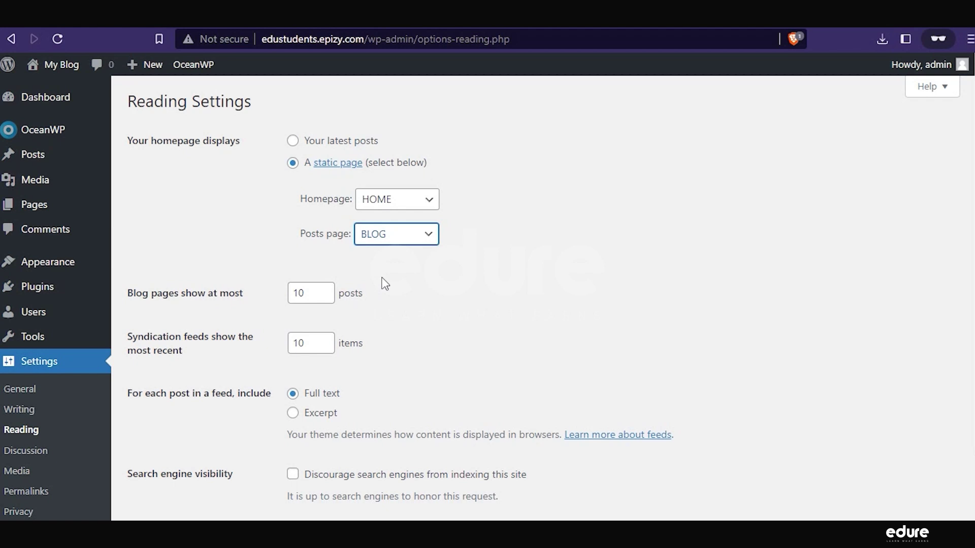
pyautogui.scroll(-3, 406, 290)
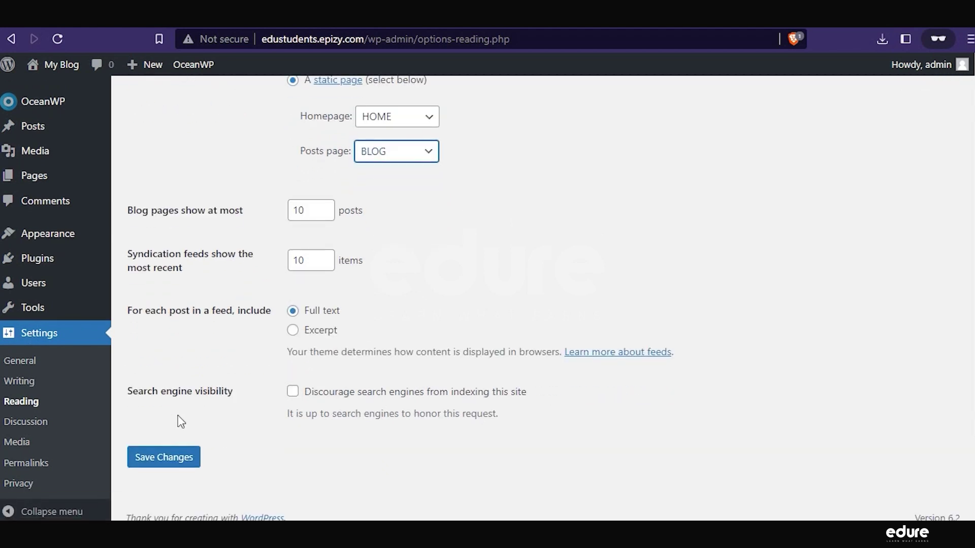
pyautogui.click(164, 455)
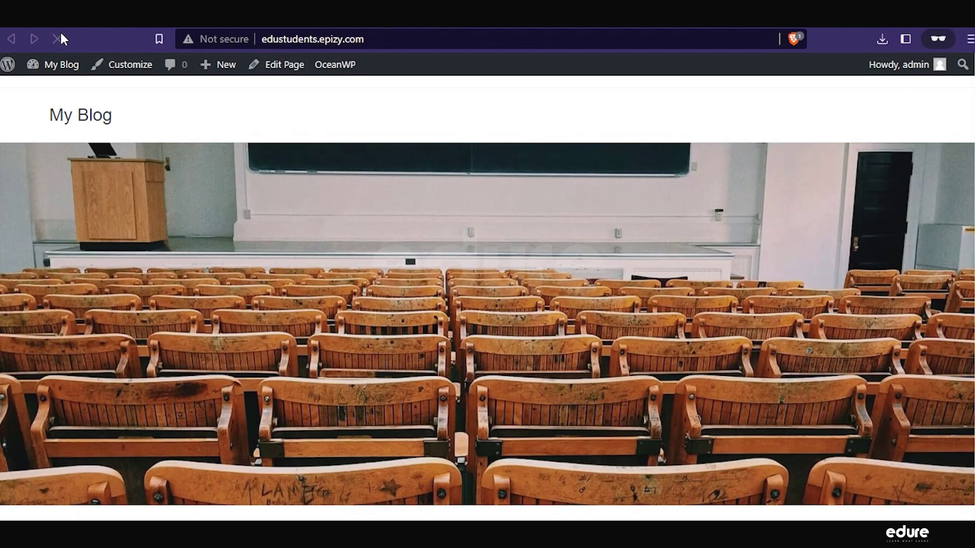
# - Examine the site's refreshed front page, from the header image down to the sidebar and footer
pyautogui.scroll(-7, 626, 268)
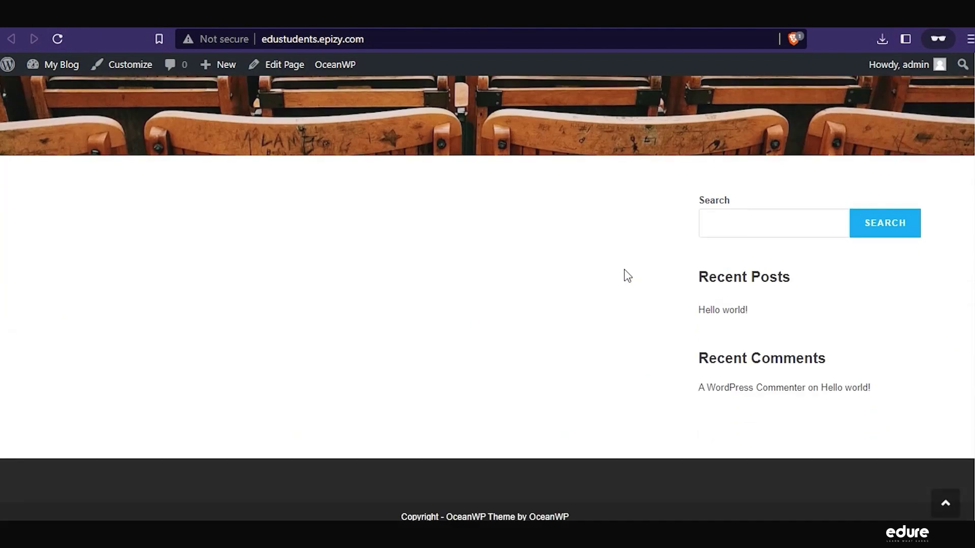
pyautogui.scroll(7, 622, 271)
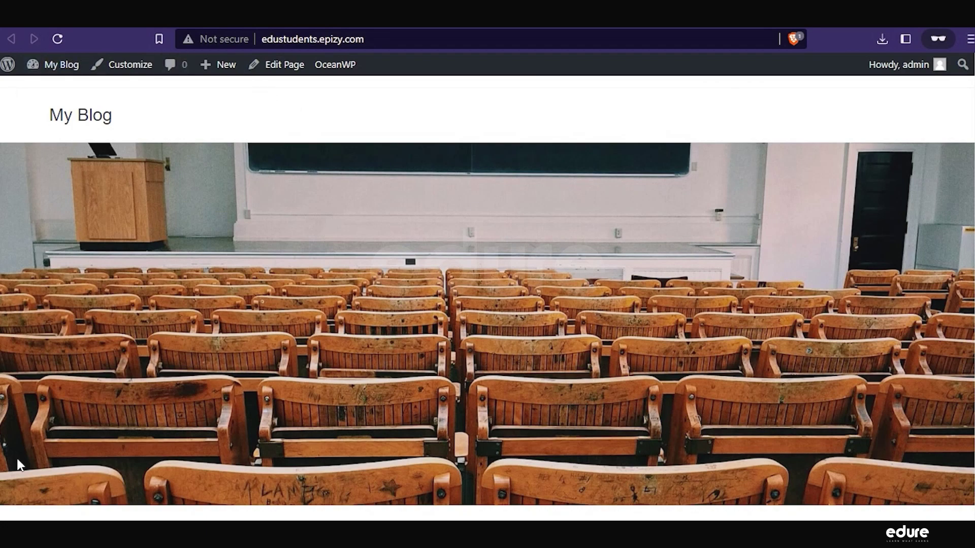
pyautogui.scroll(-4, 434, 352)
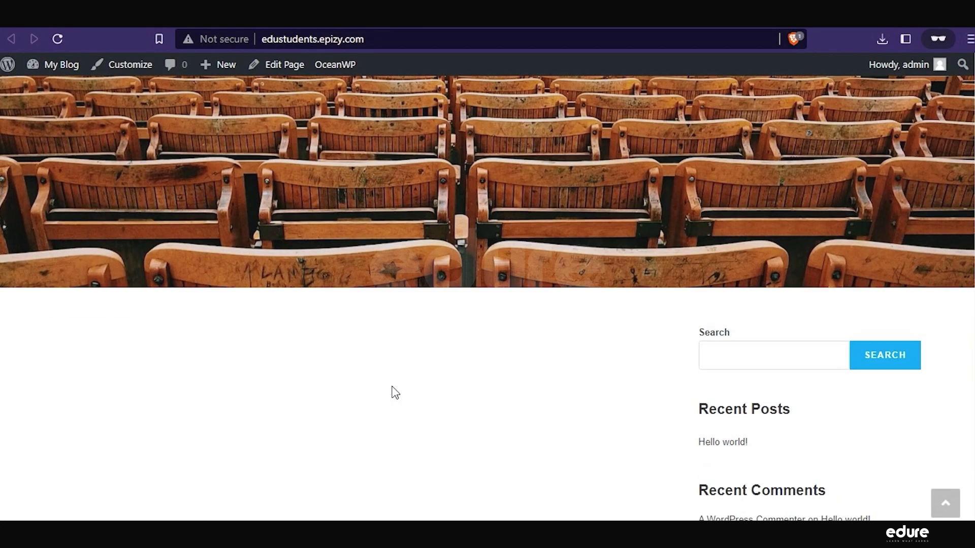
pyautogui.scroll(4, 391, 391)
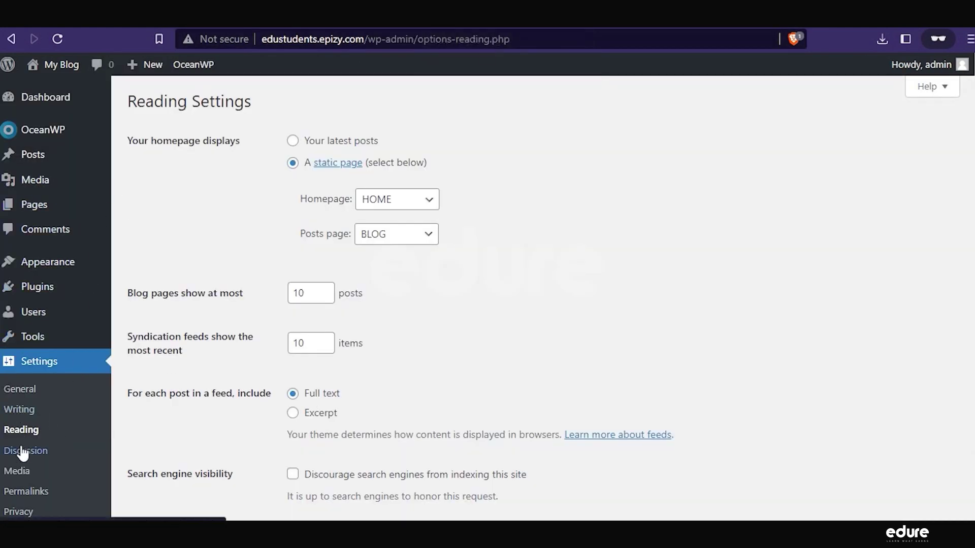
# - Go back to the admin's General settings and change the site title to "EDURE STUDENTS TRAINING"
pyautogui.click(22, 390)
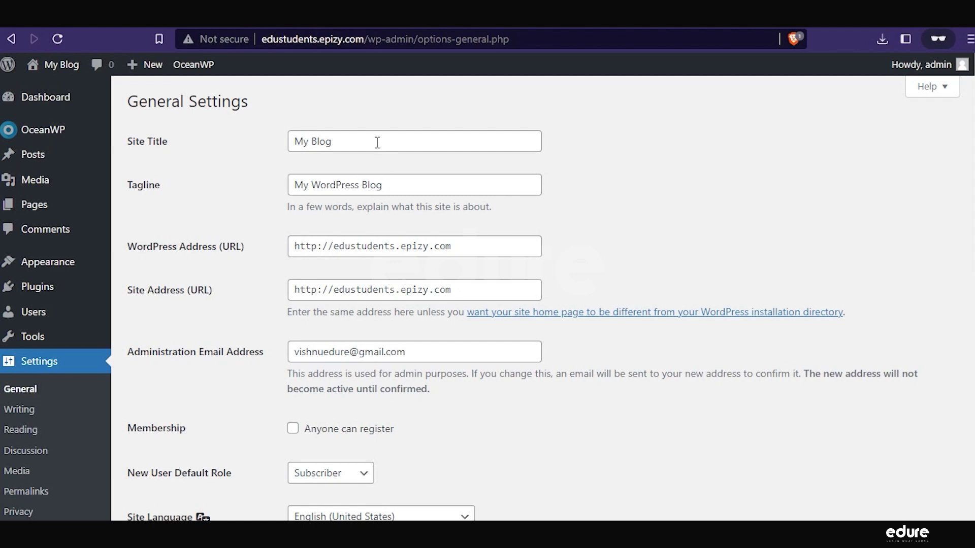
pyautogui.moveTo(378, 142); pyautogui.dragTo(276, 151)
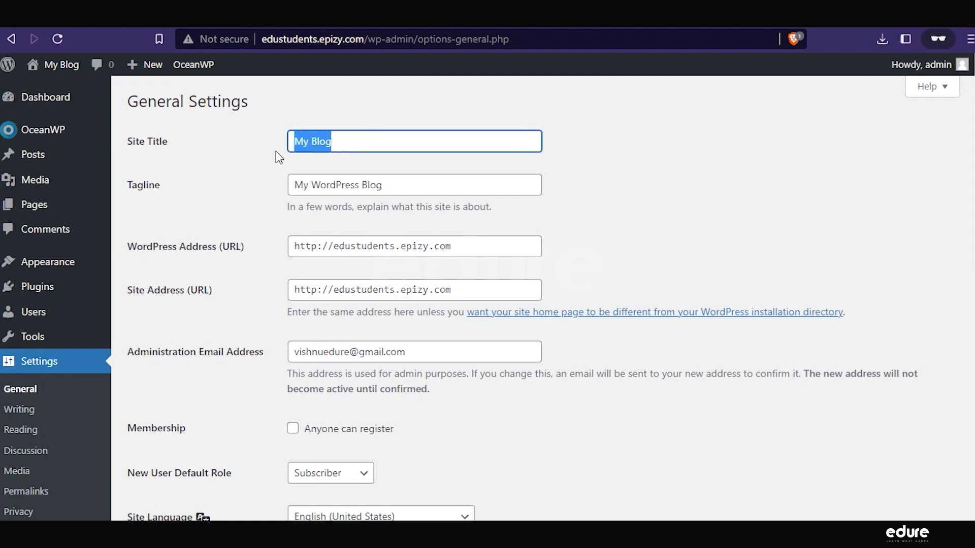
pyautogui.press('BackSpace')
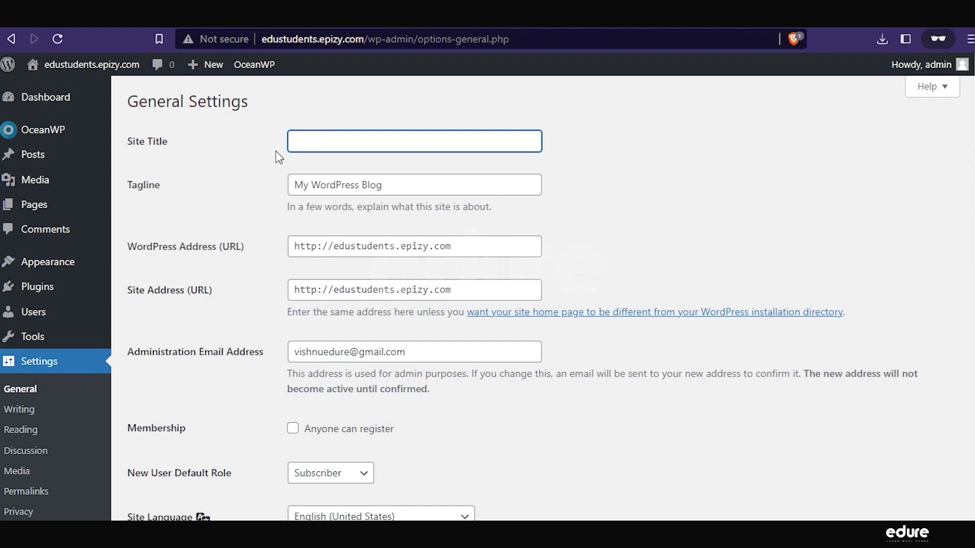
pyautogui.write('EDU')
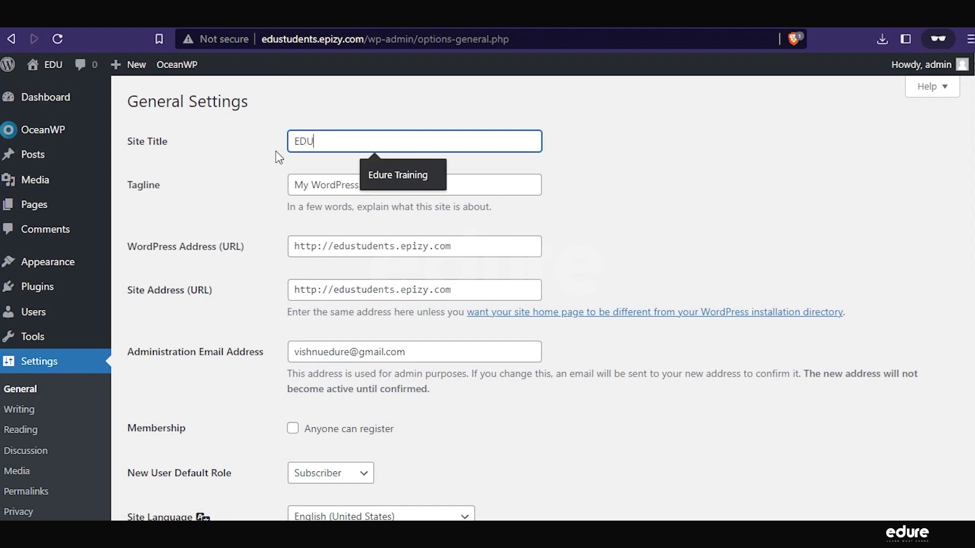
pyautogui.write('RE ST')
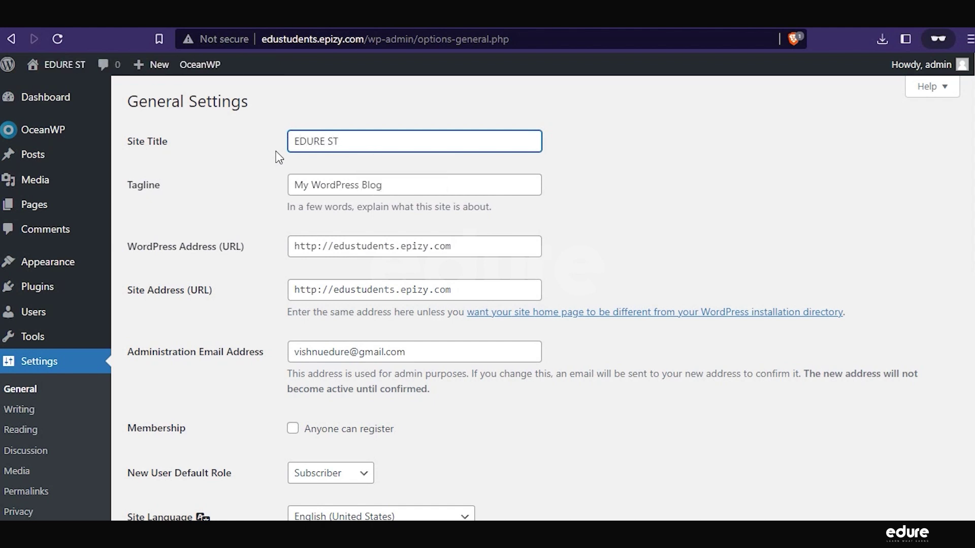
pyautogui.write('UDENTS ')
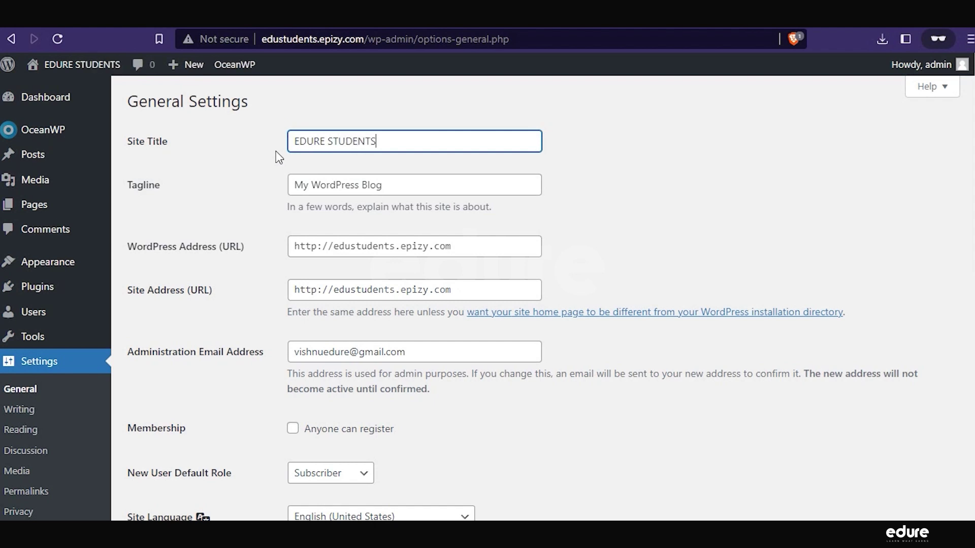
pyautogui.write('TRAIN')
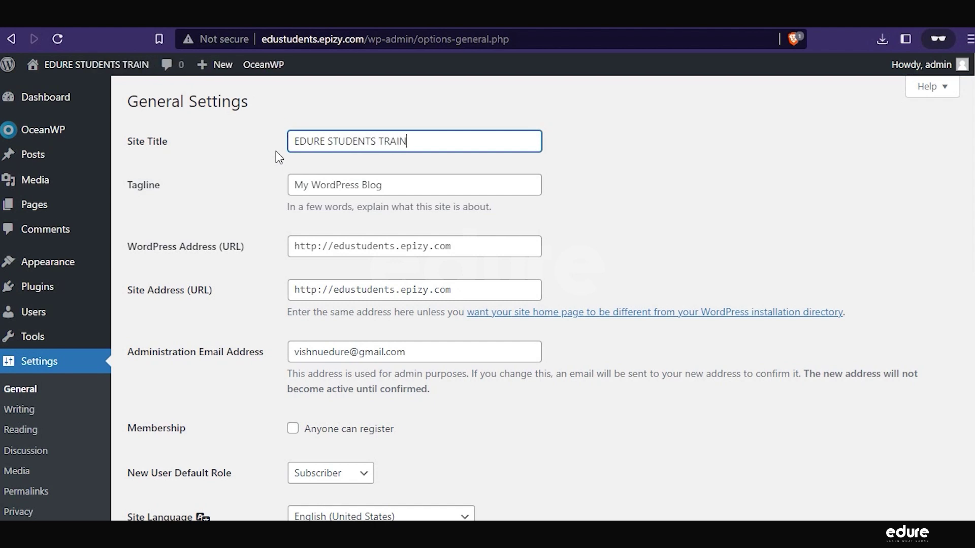
pyautogui.write('ING')
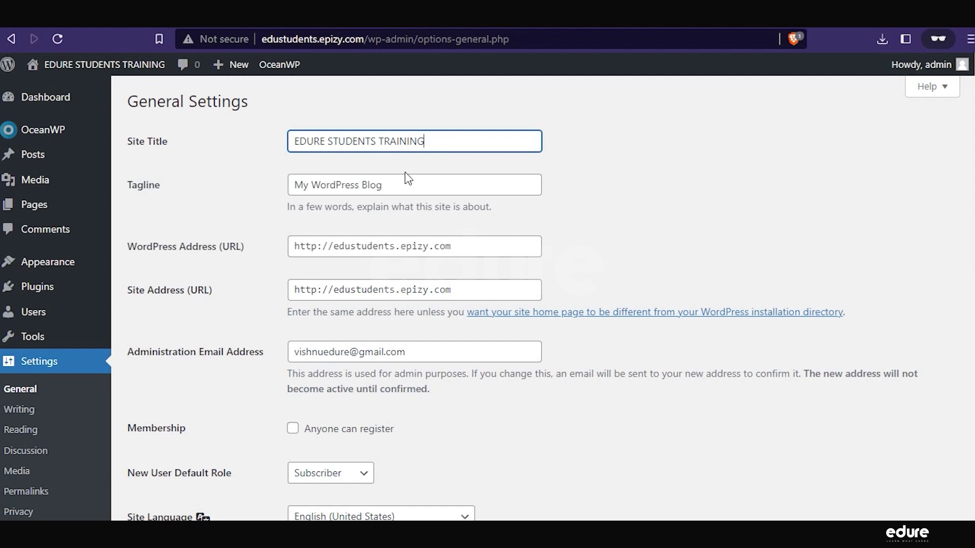
# - Replace the tagline with "Edure for a better Career"
pyautogui.click(396, 187)
pyautogui.moveTo(397, 187); pyautogui.dragTo(280, 201)
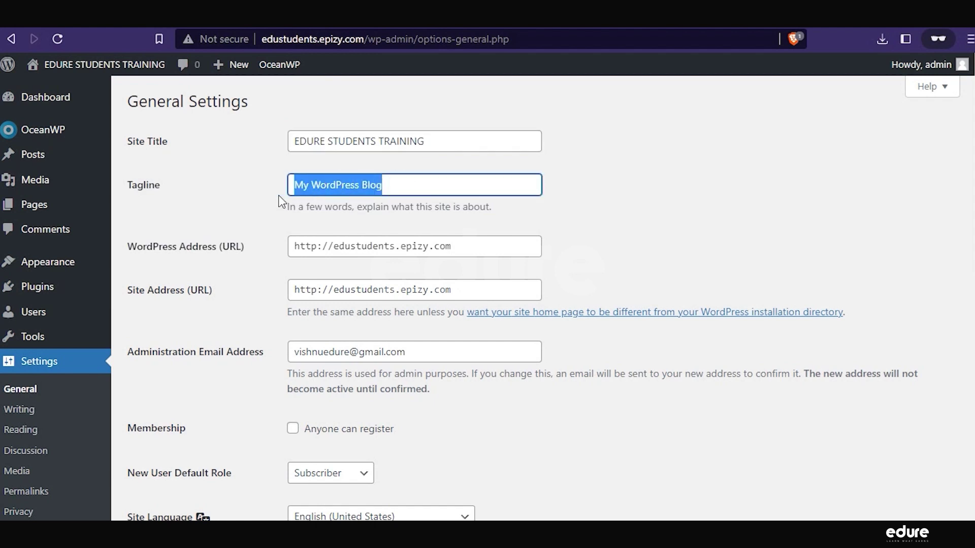
pyautogui.press('BackSpace')
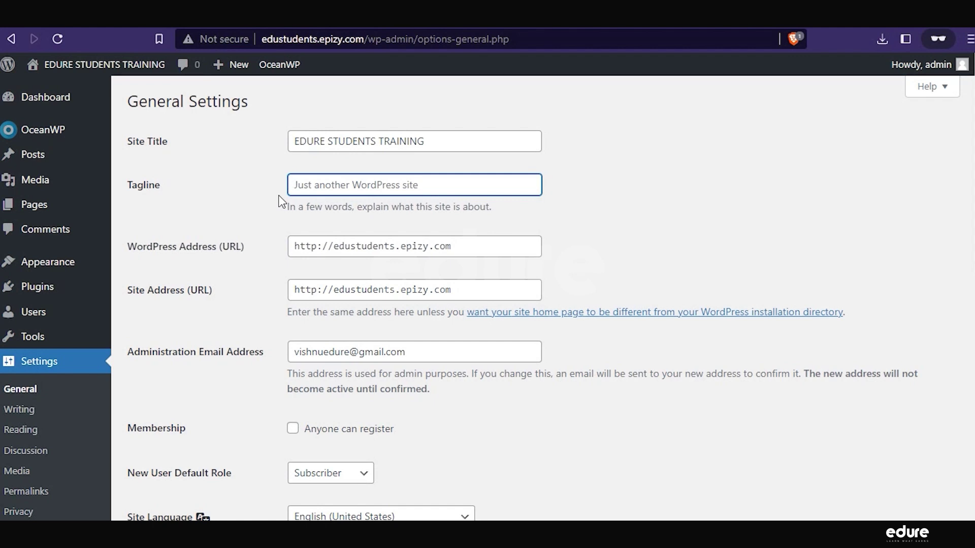
pyautogui.write('ED')
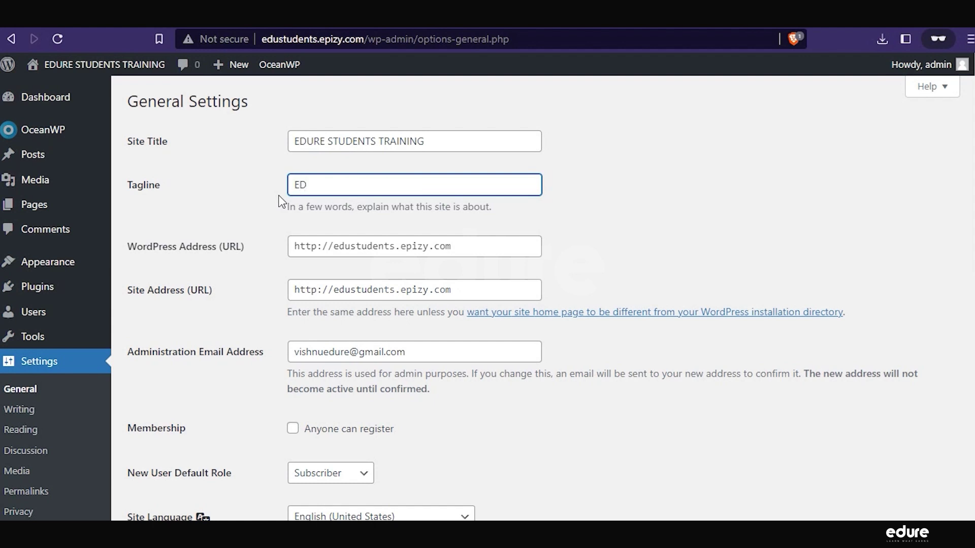
pyautogui.press('BackSpace')
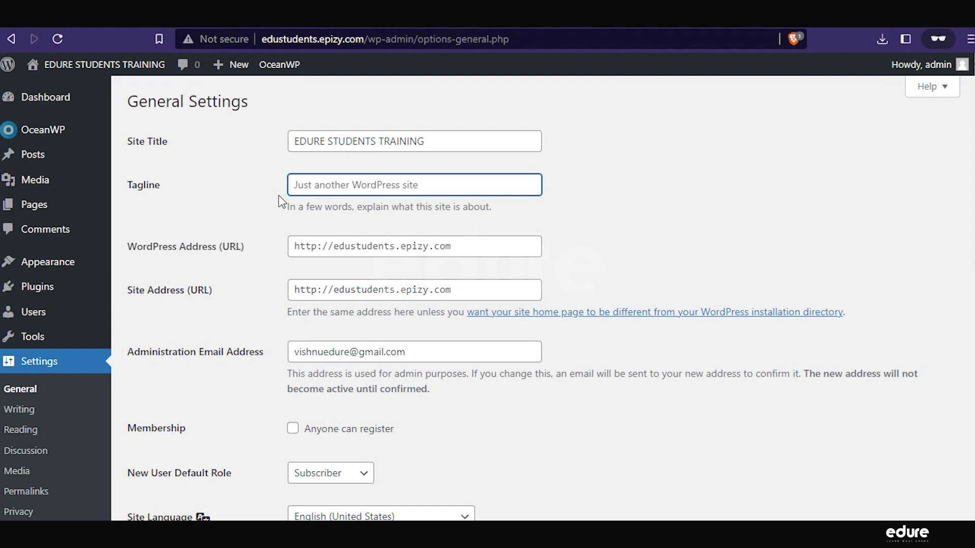
pyautogui.write('Ed')
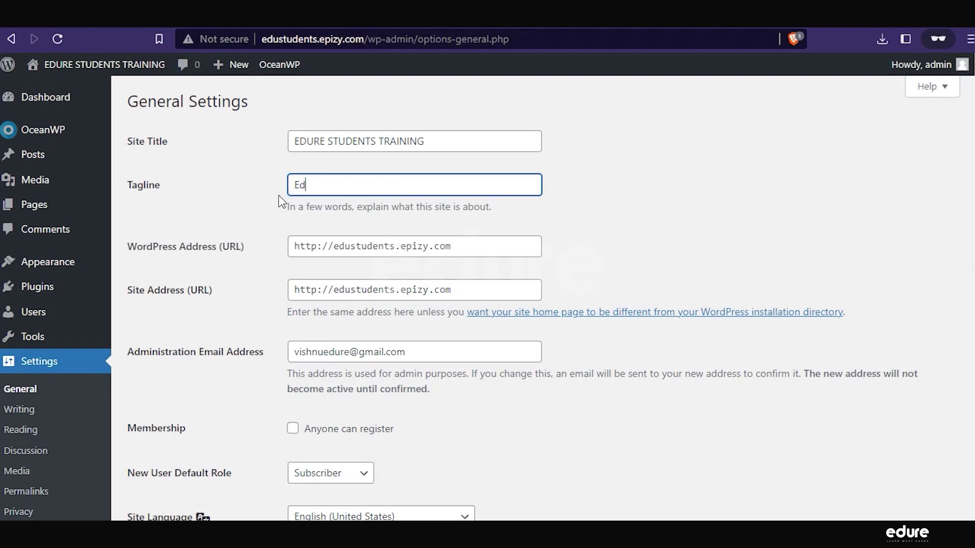
pyautogui.write('ure ')
pyautogui.write('F')
pyautogui.write('for ')
pyautogui.write('a bette')
pyautogui.write('r C')
pyautogui.write('ar')
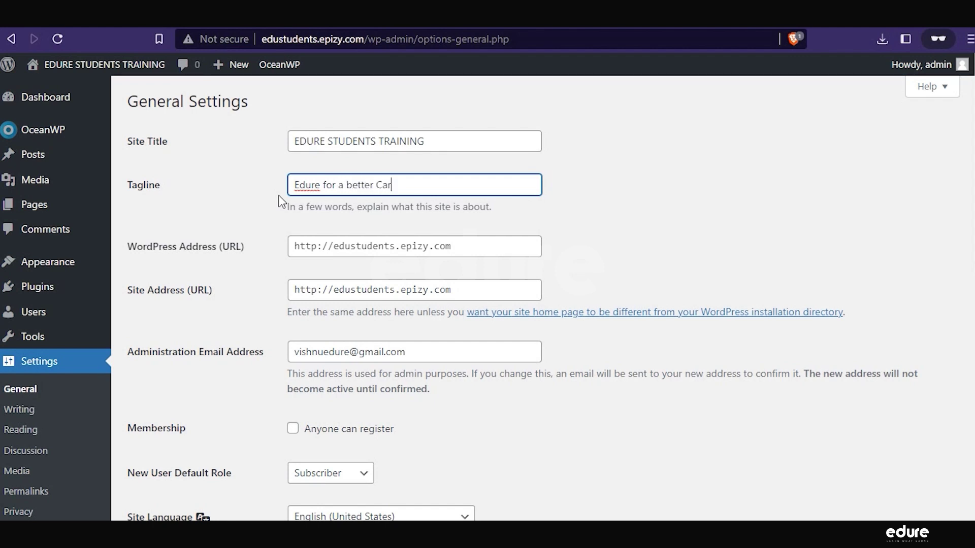
pyautogui.write('eer')
# - Capitalize the tagline words so it reads "Edure For a Better Career", and save the general settings
pyautogui.click(352, 183)
pyautogui.press('BackSpace')
pyautogui.write('B')
pyautogui.click(327, 188)
pyautogui.press('BackSpace')
pyautogui.write('F')
pyautogui.scroll(-10, 442, 345)
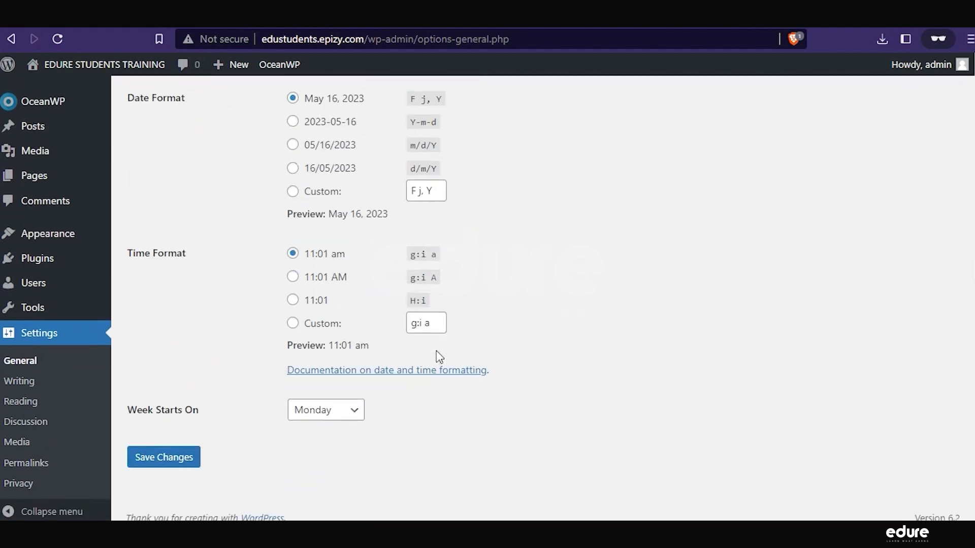
pyautogui.click(147, 459)
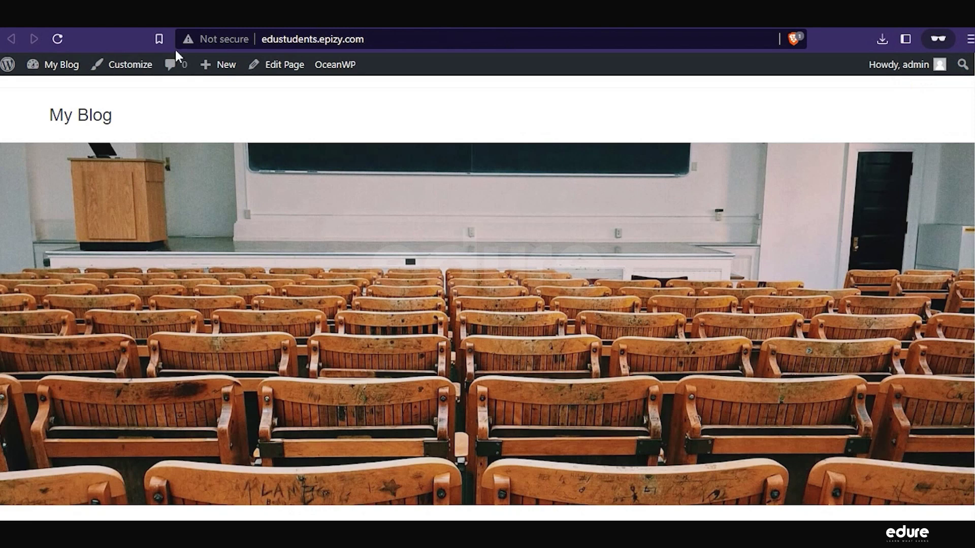
# - Reload the site's front page and check its title and content
pyautogui.click(56, 44)
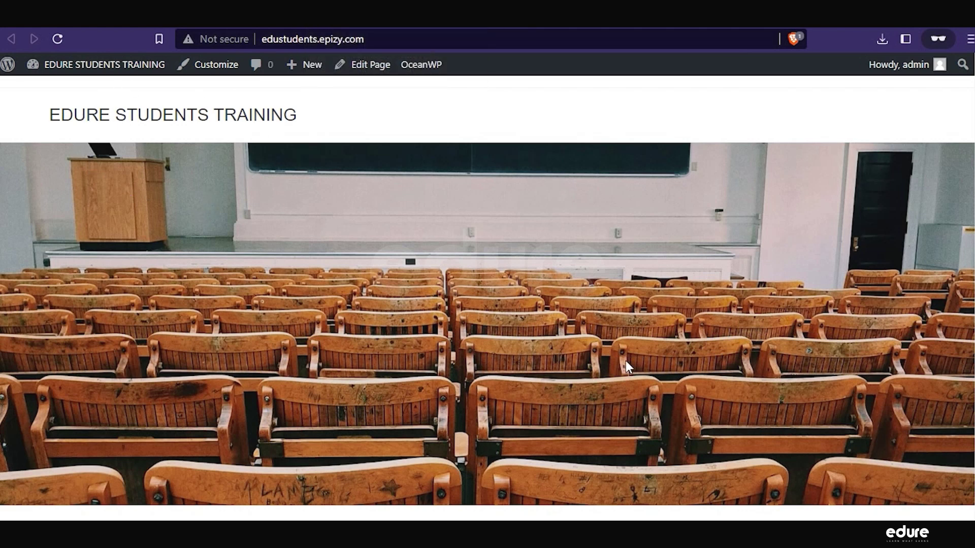
pyautogui.scroll(-5, 701, 452)
pyautogui.scroll(5, 563, 365)
# - Go back to the admin and create a navigation menu named "Main Menu" assigned to the Main display location
pyautogui.click(488, 16)
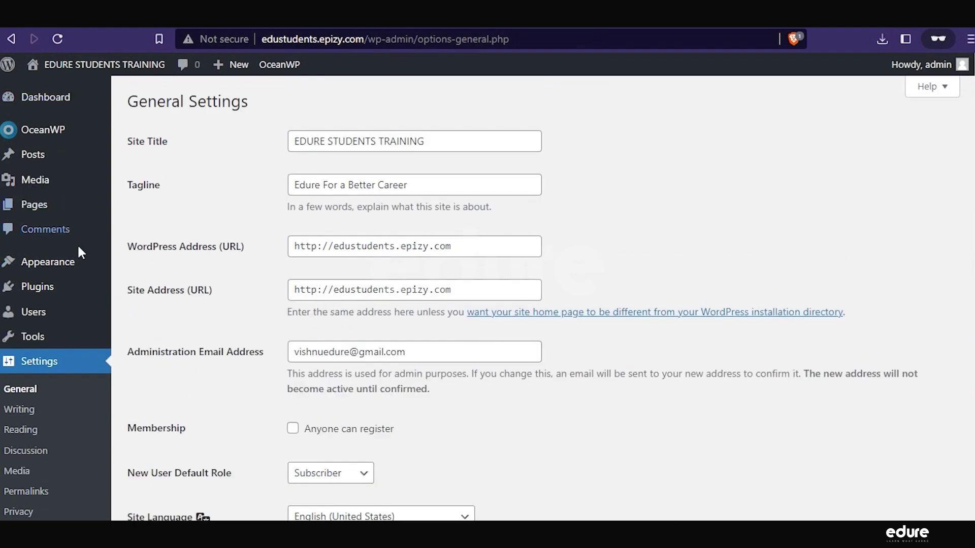
pyautogui.moveTo(76, 263)
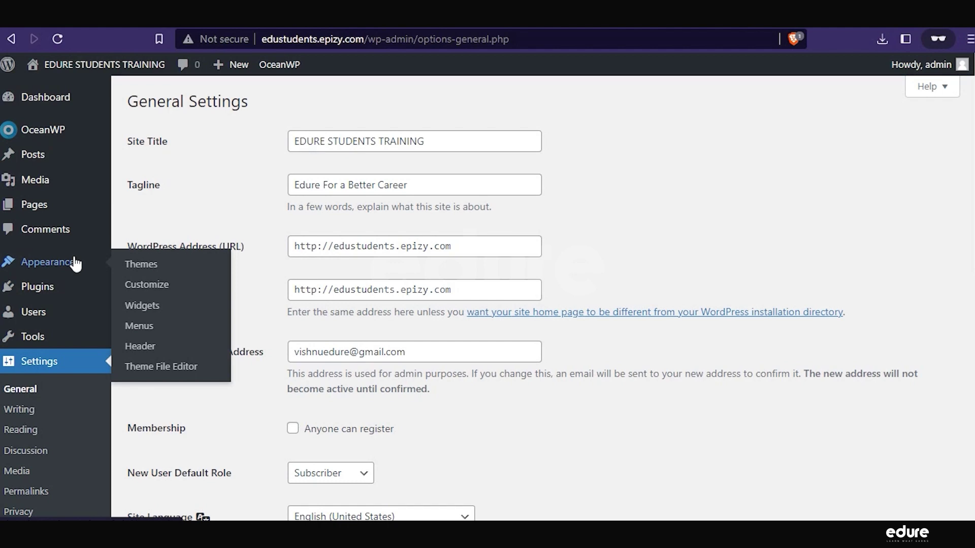
pyautogui.click(78, 260)
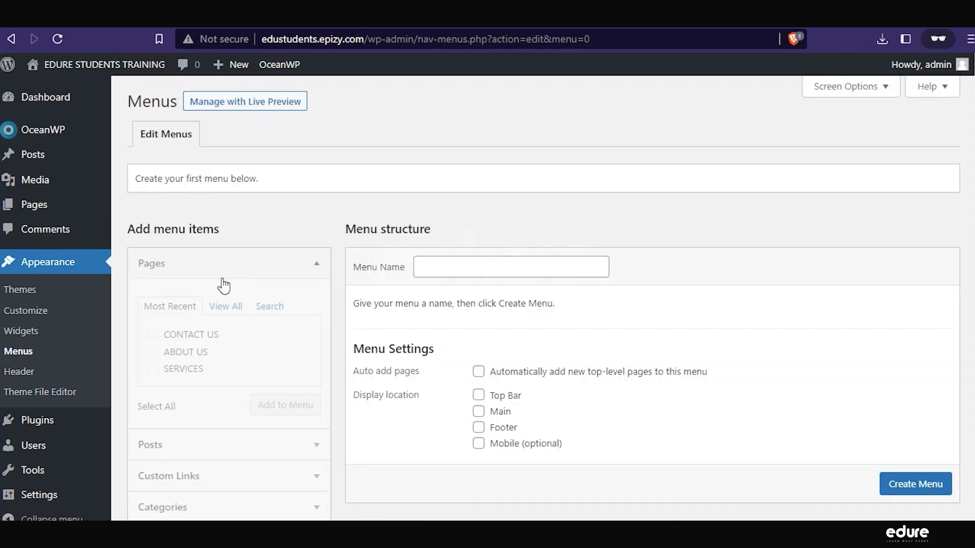
pyautogui.click(442, 266)
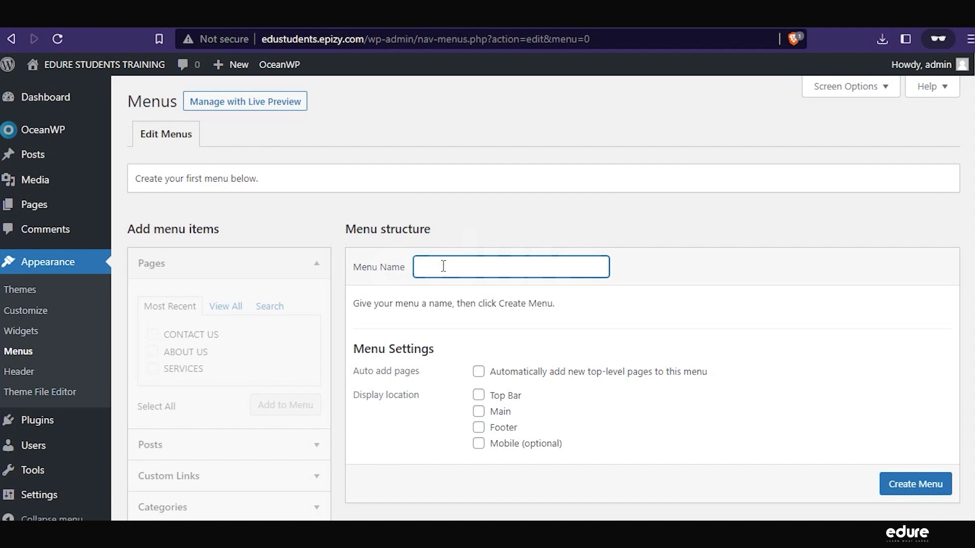
pyautogui.write('Main Menu')
pyautogui.scroll(-1, 611, 376)
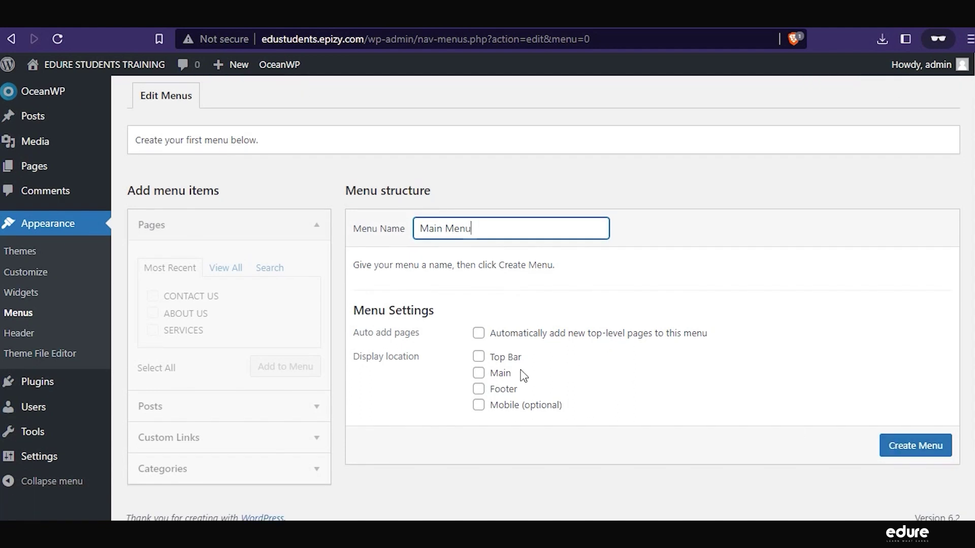
pyautogui.click(478, 373)
pyautogui.click(906, 454)
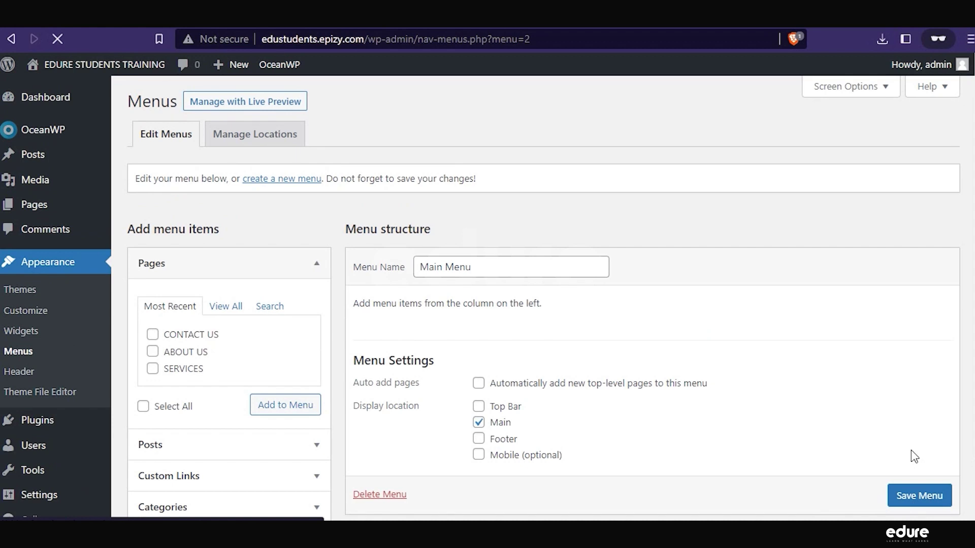
# - Add the HOME front page and the BLOG posts page to Main Menu, in that order
pyautogui.scroll(-1, 517, 386)
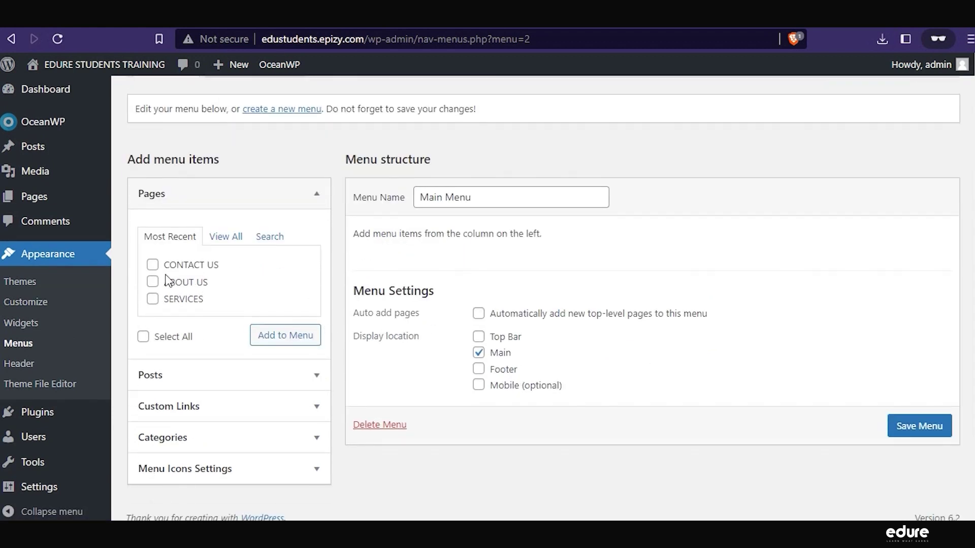
pyautogui.scroll(1, 175, 325)
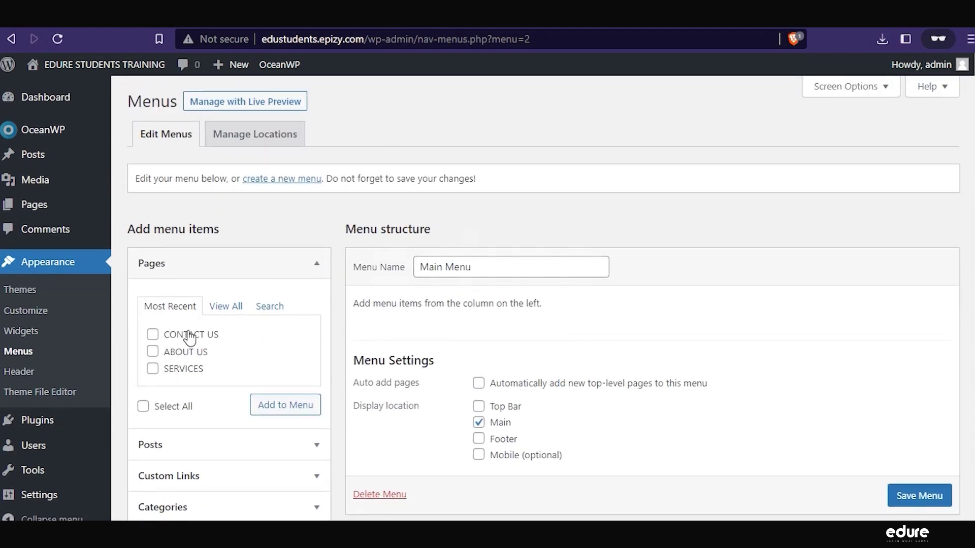
pyautogui.click(213, 308)
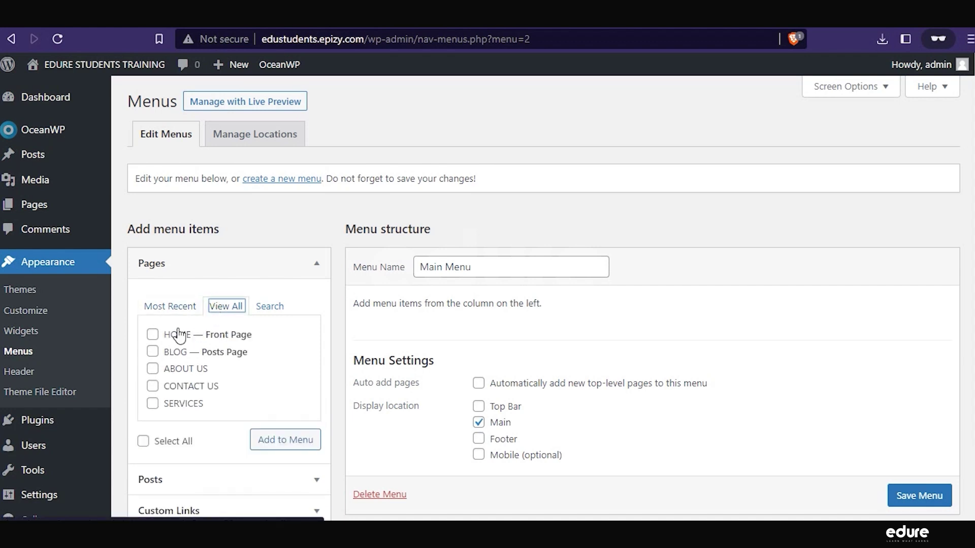
pyautogui.click(152, 335)
pyautogui.scroll(-2, 388, 431)
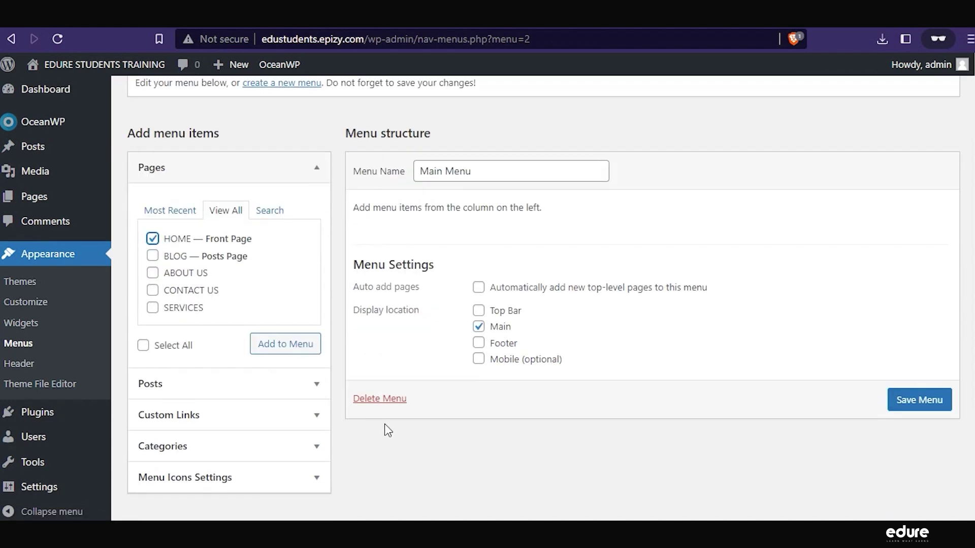
pyautogui.click(286, 339)
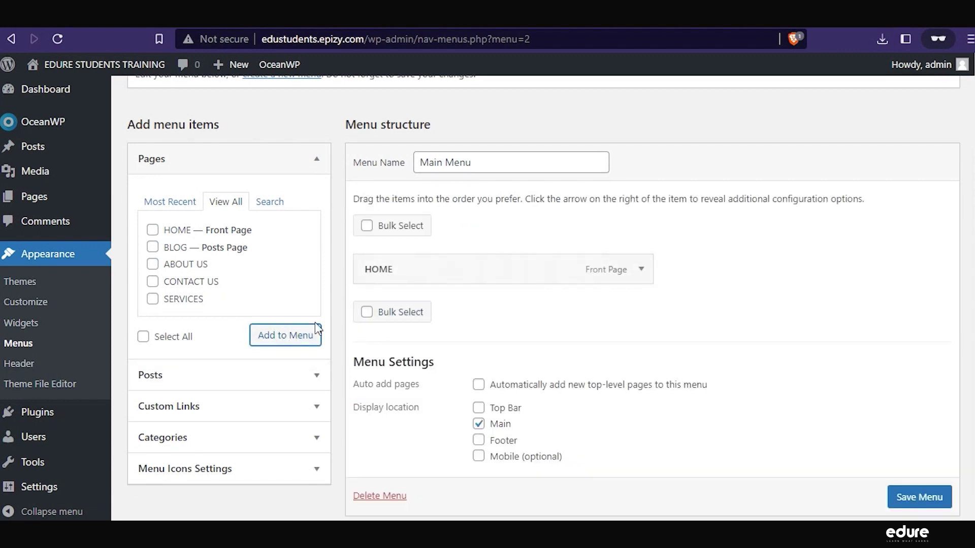
pyautogui.click(152, 247)
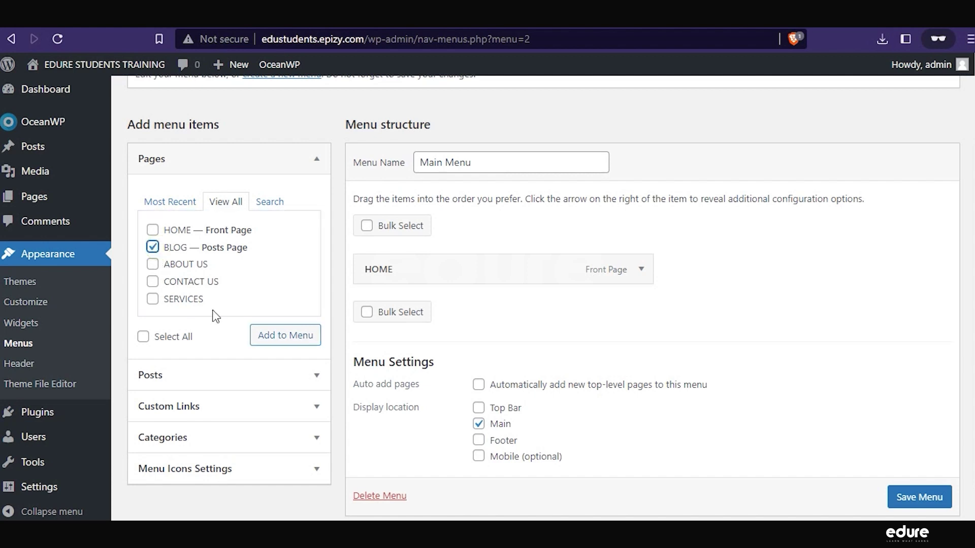
pyautogui.click(274, 337)
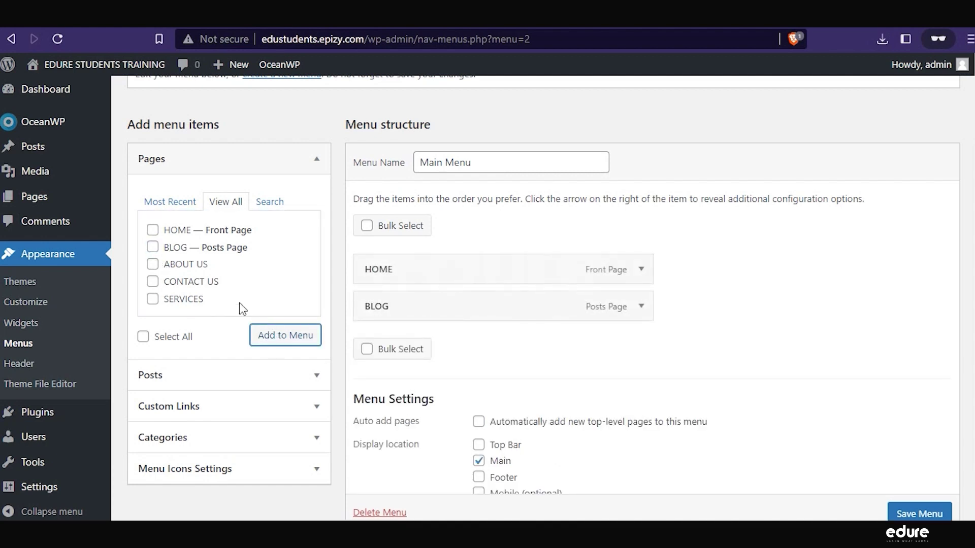
# - Add the SERVICES, CONTACT US and ABOUT US pages to Main Menu
pyautogui.scroll(-2, 150, 277)
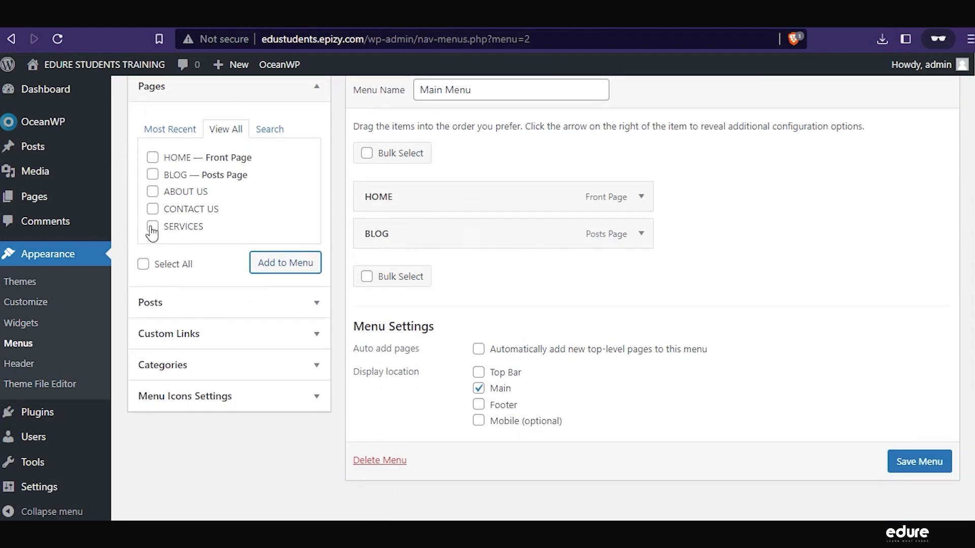
pyautogui.click(152, 228)
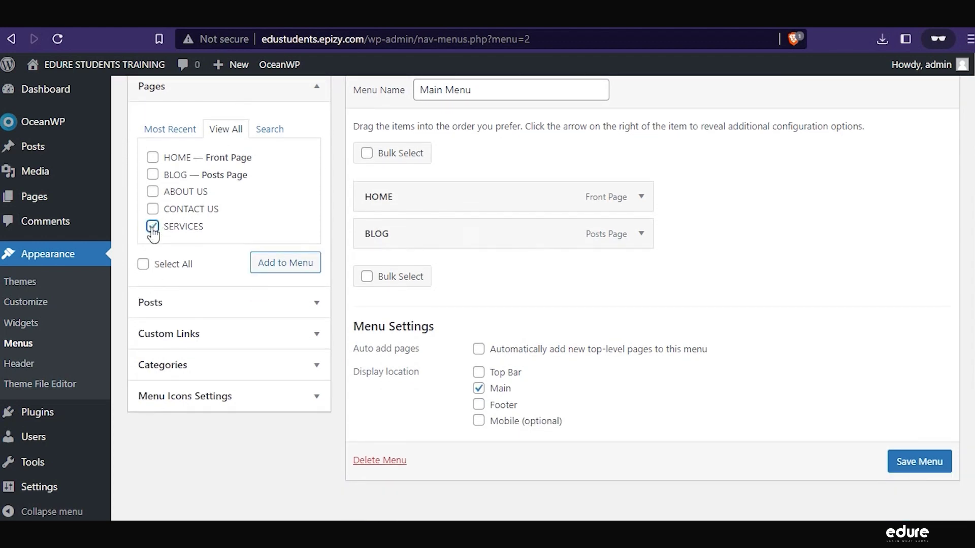
pyautogui.click(257, 268)
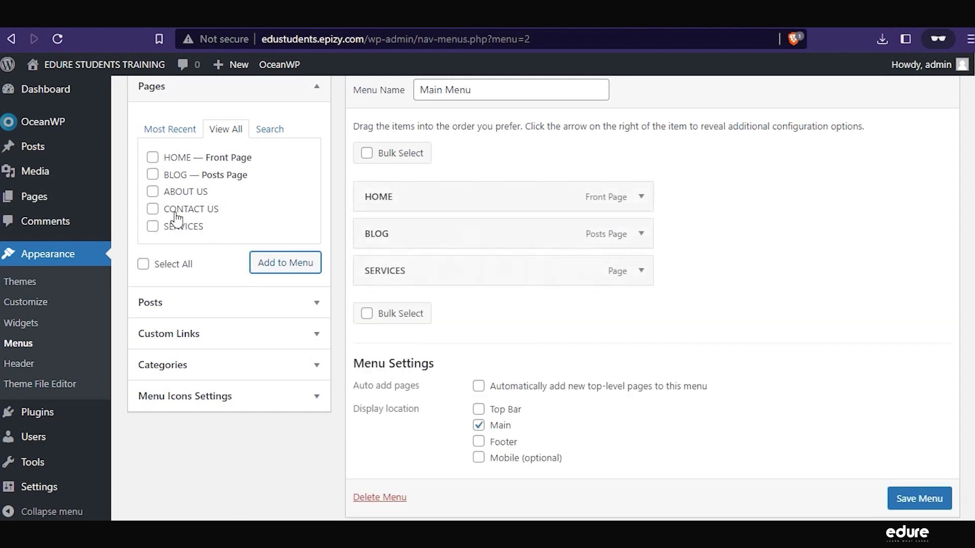
pyautogui.click(152, 209)
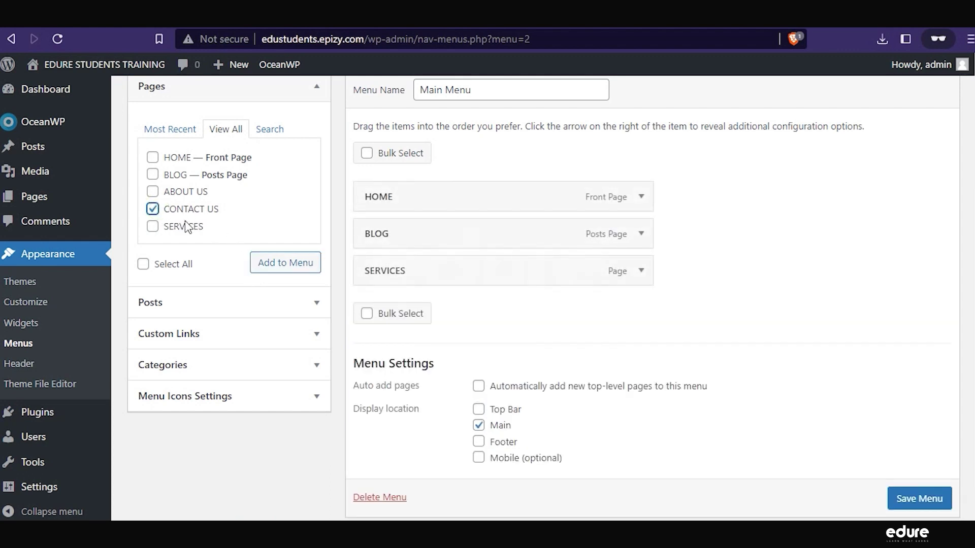
pyautogui.click(275, 265)
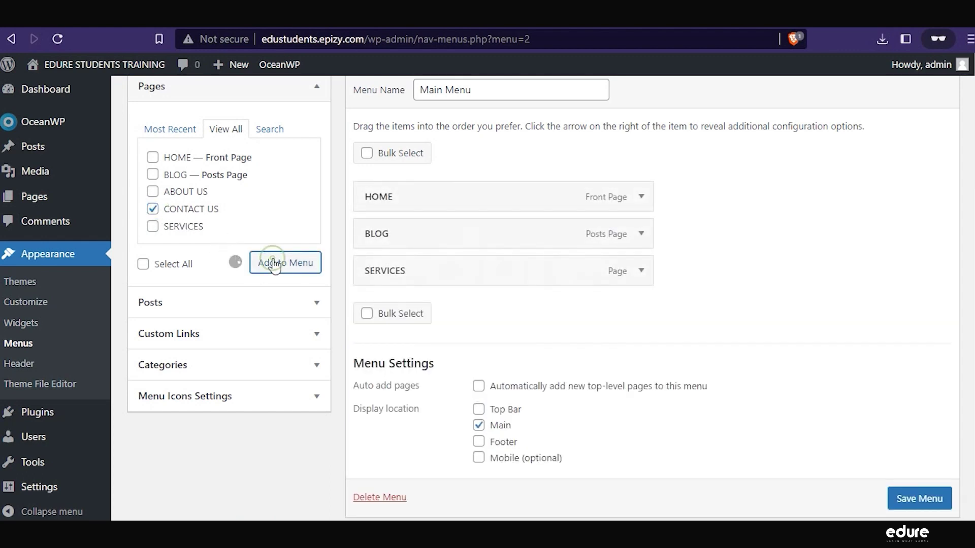
pyautogui.click(152, 191)
pyautogui.click(258, 266)
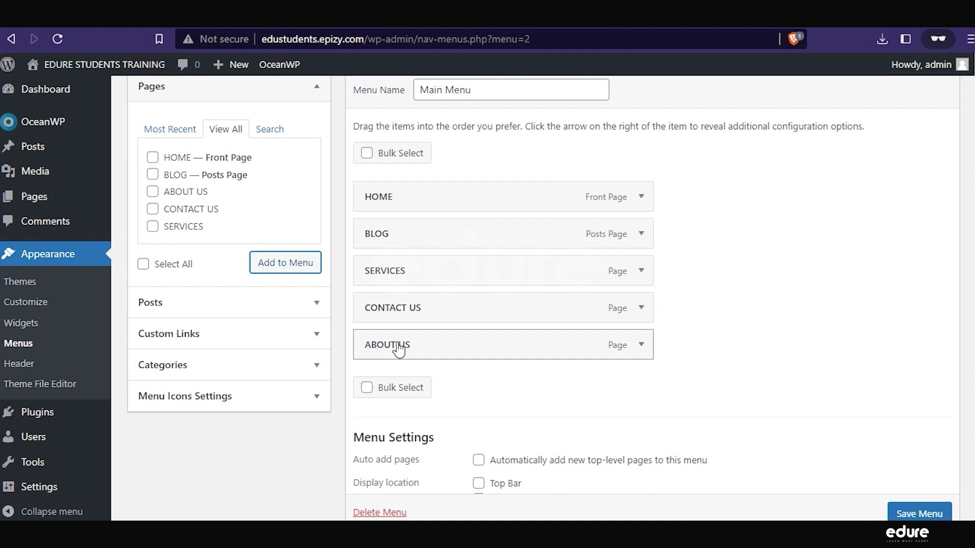
# - Move the ABOUT US item above CONTACT US in the menu structure and save the menu
pyautogui.moveTo(398, 346); pyautogui.dragTo(372, 296)
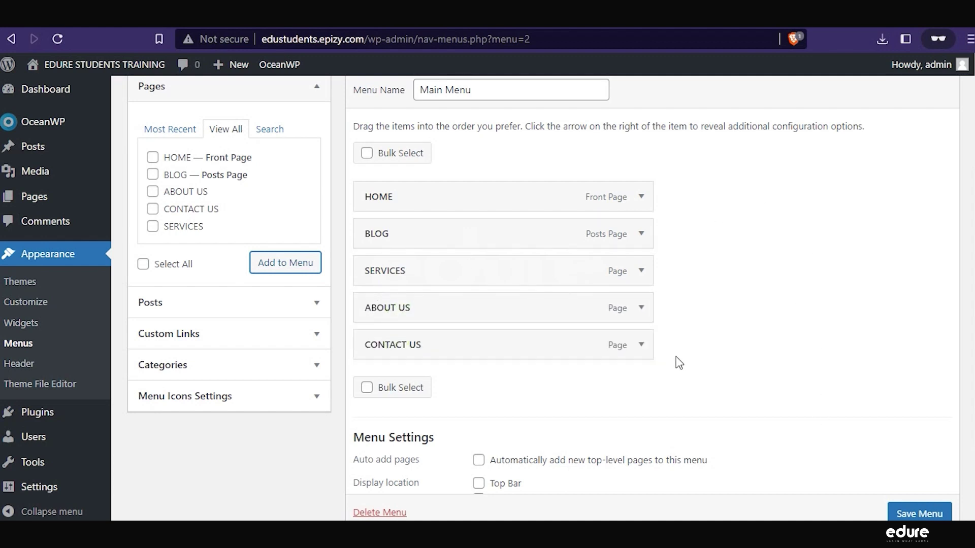
pyautogui.scroll(-1, 904, 505)
pyautogui.click(904, 507)
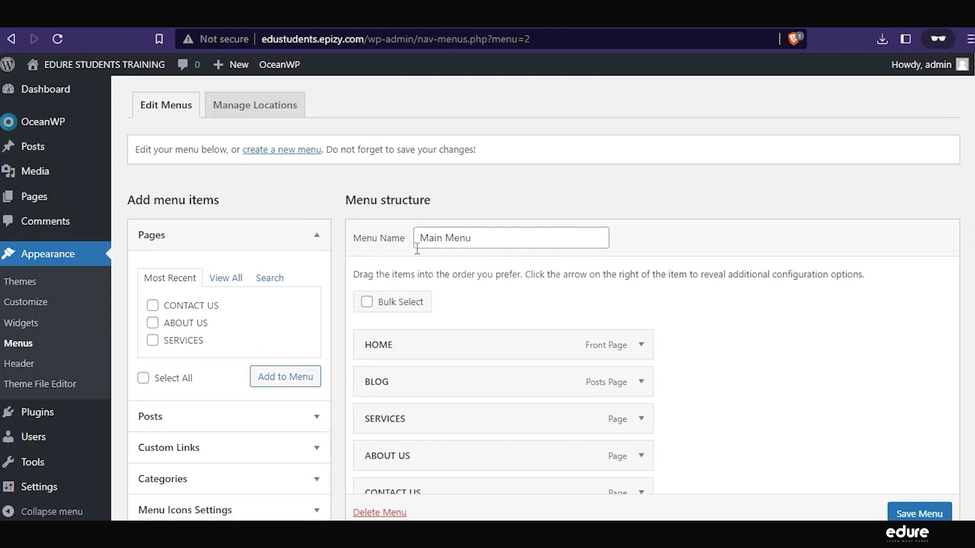
# - Reload the site's front page and open the BLOG page from its navigation menu to check it
pyautogui.hotkey('alt', 'Left')
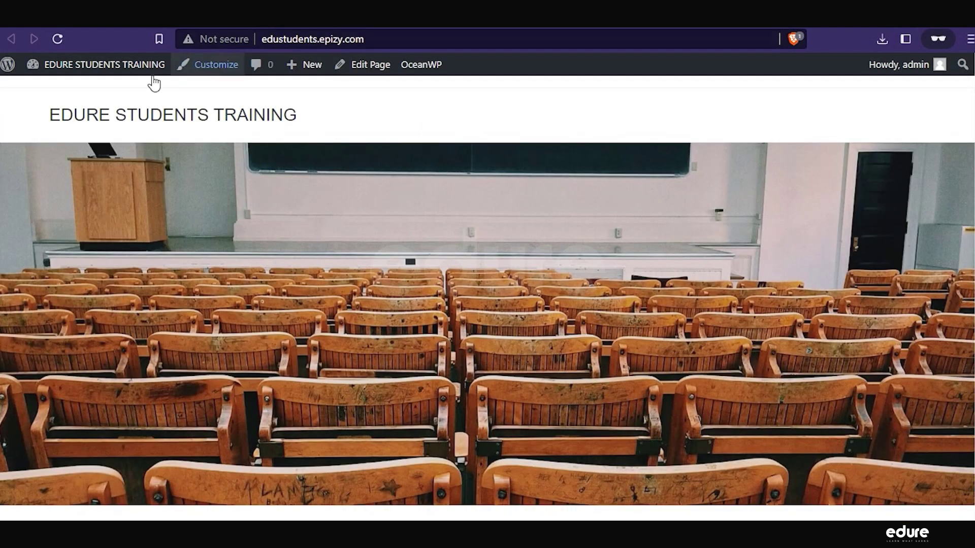
pyautogui.click(54, 46)
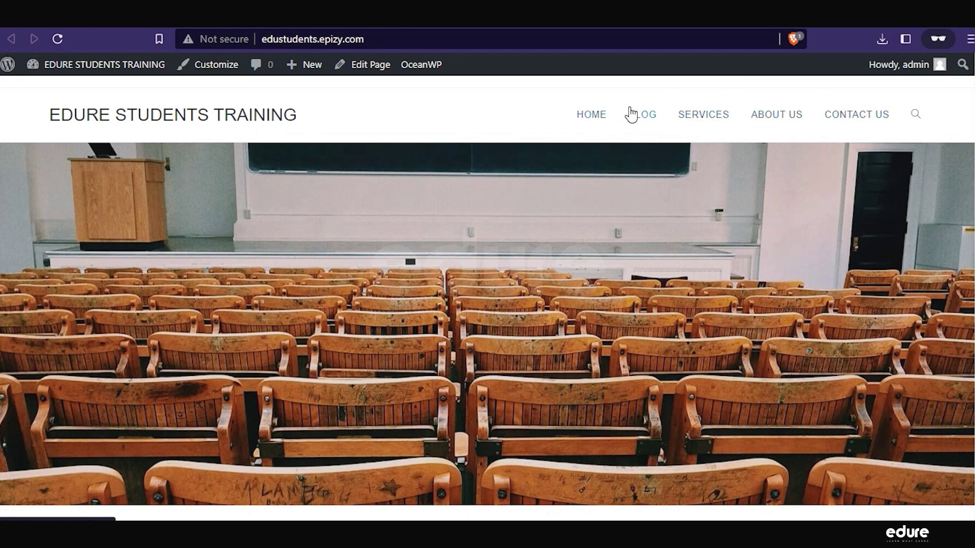
pyautogui.click(632, 114)
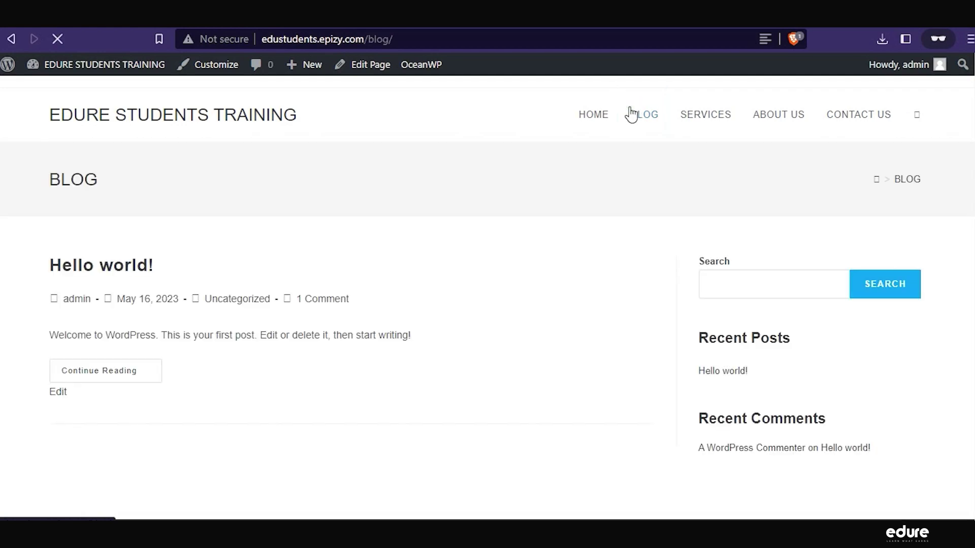
pyautogui.scroll(-2, 53, 198)
pyautogui.scroll(2, 65, 92)
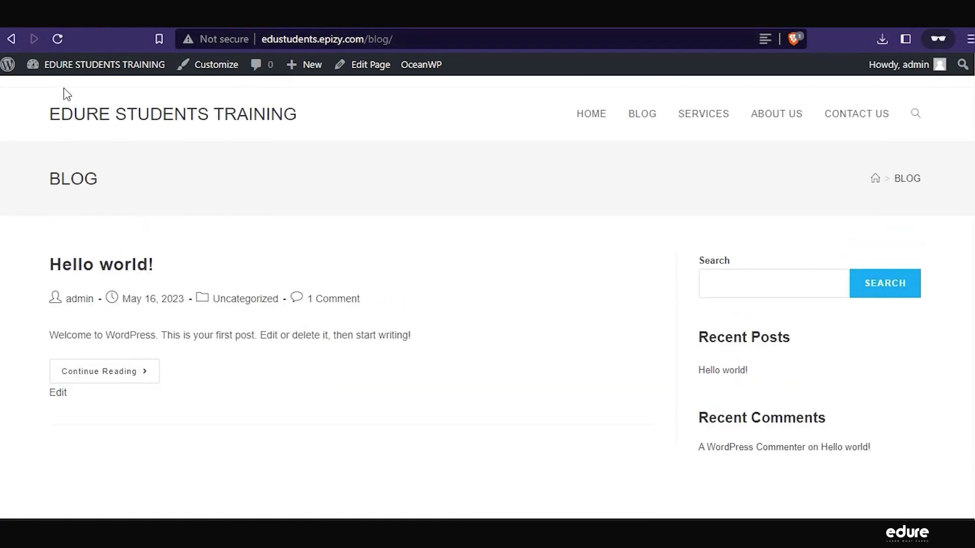
# - Check the SERVICES, ABOUT US and CONTACT US links in the site's navigation menu, then return to HOME and review the page
pyautogui.click(693, 113)
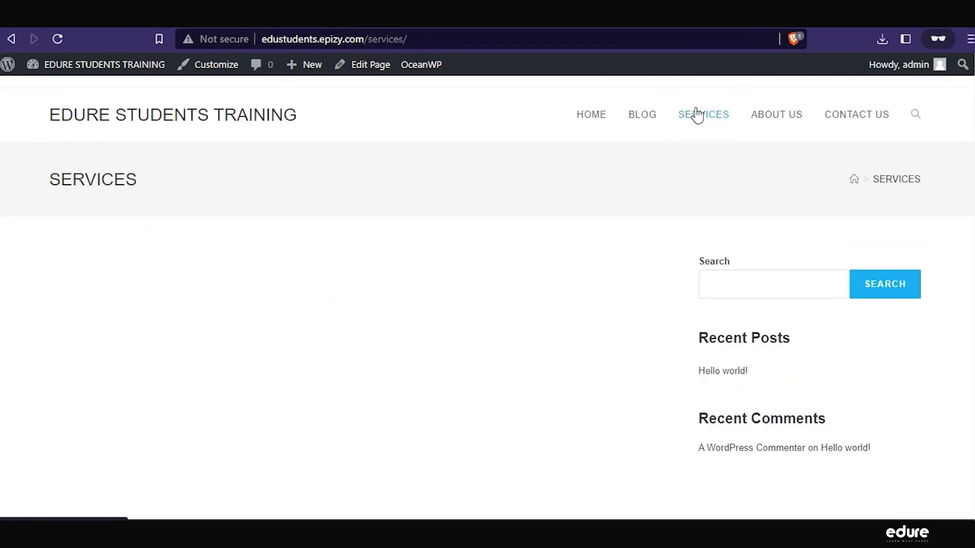
pyautogui.click(772, 124)
pyautogui.click(855, 119)
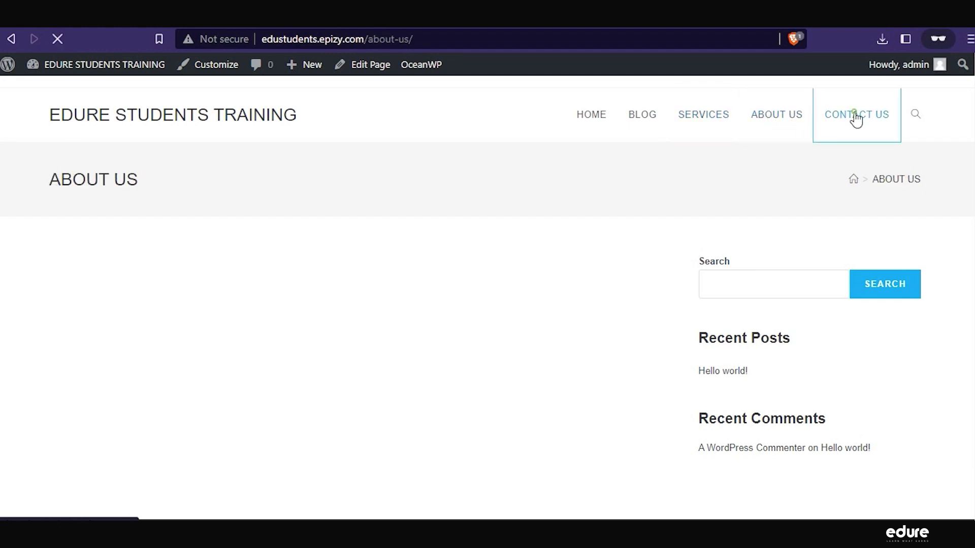
pyautogui.click(630, 116)
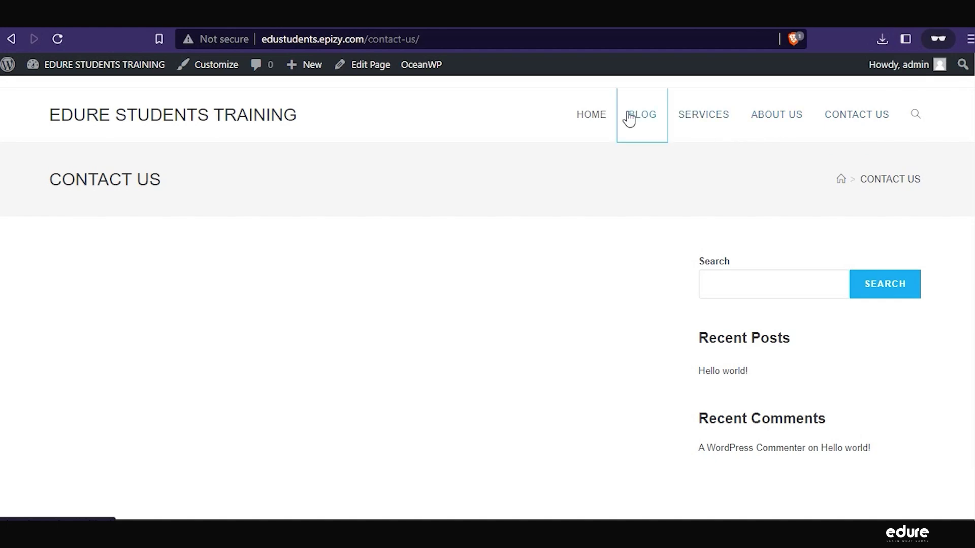
pyautogui.click(601, 117)
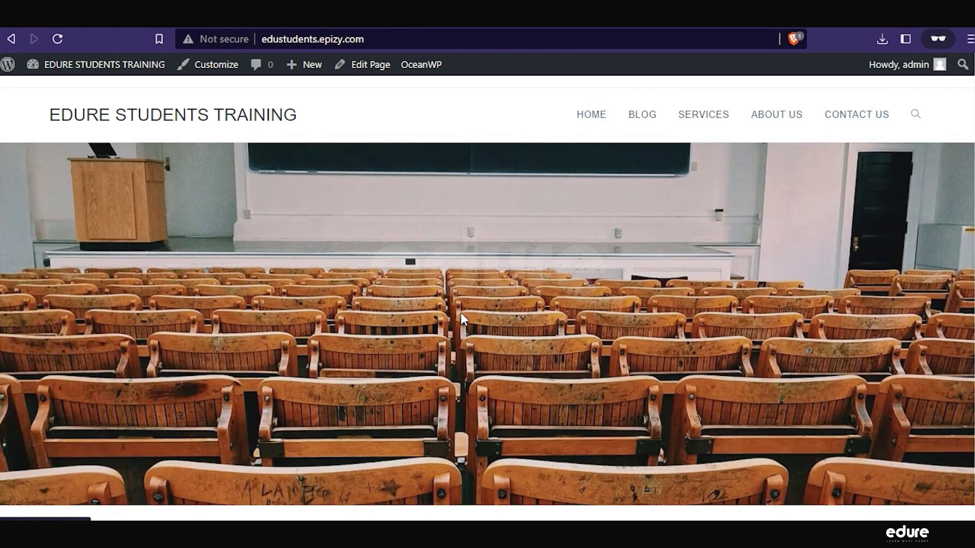
pyautogui.scroll(-5, 461, 313)
pyautogui.scroll(5, 462, 381)
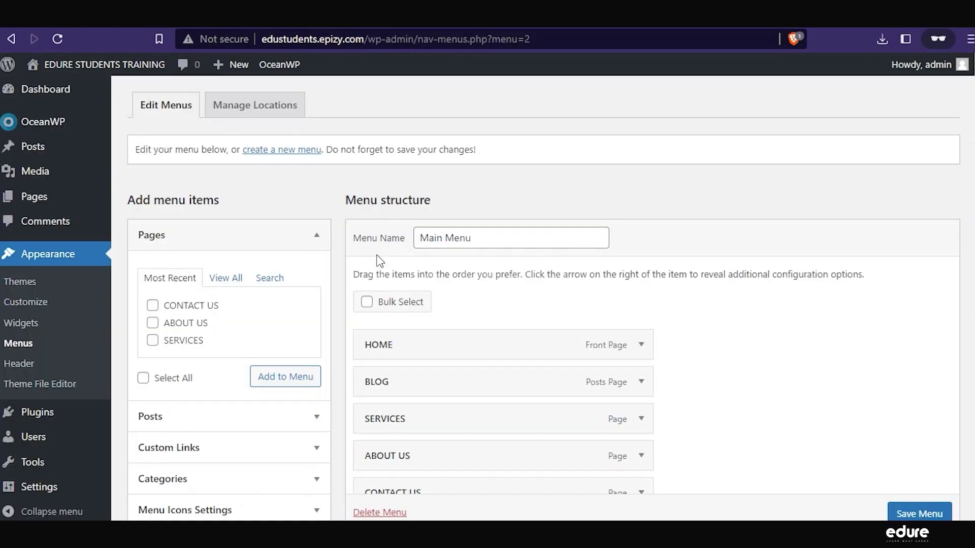
# - Open the theme customizer from the admin and look through its sections and the homepage preview
pyautogui.click(49, 304)
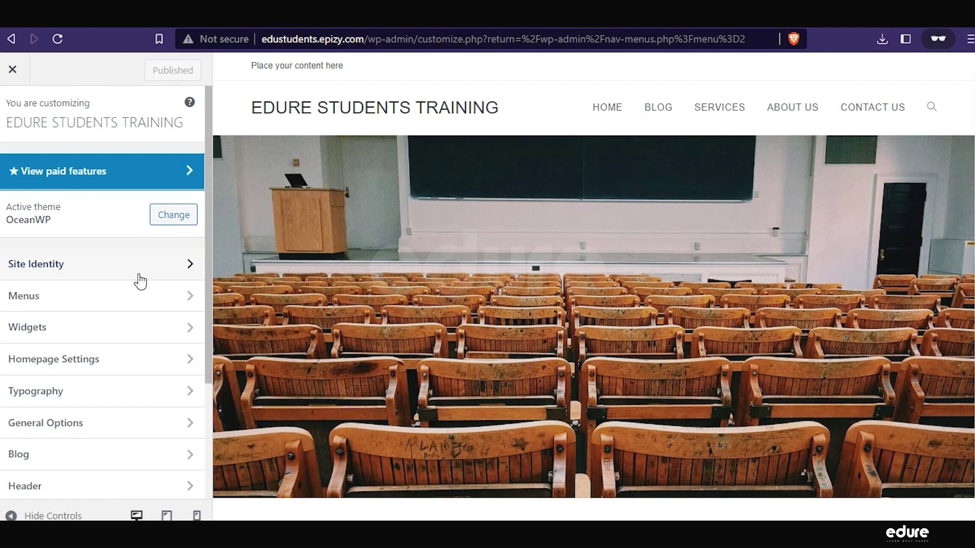
pyautogui.scroll(-2, 313, 326)
pyautogui.scroll(-1, 18, 208)
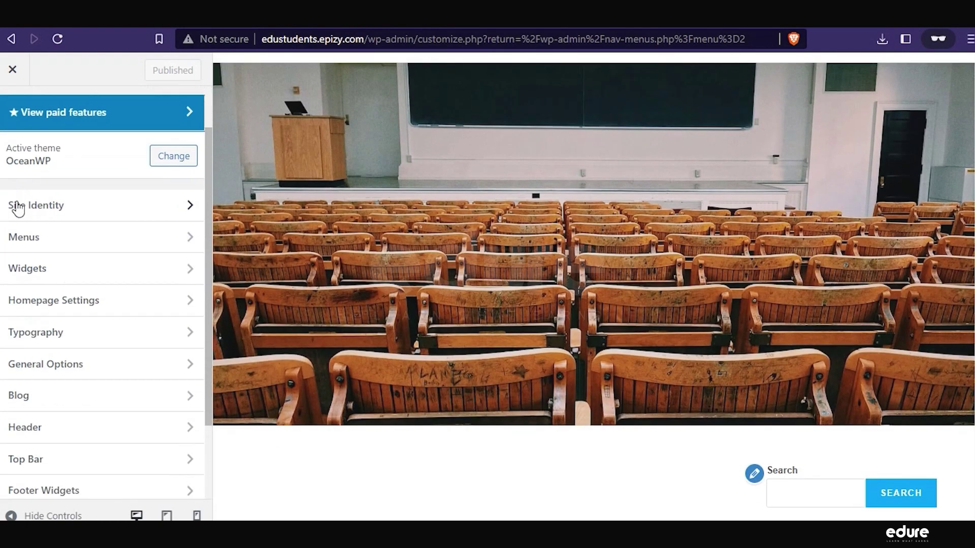
pyautogui.scroll(-2, 17, 209)
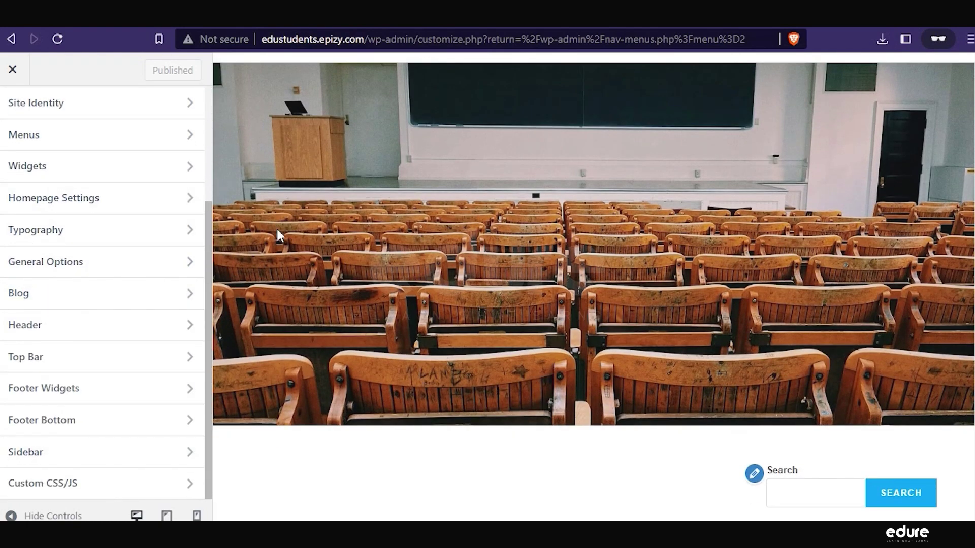
pyautogui.scroll(3, 38, 315)
pyautogui.scroll(2, 457, 305)
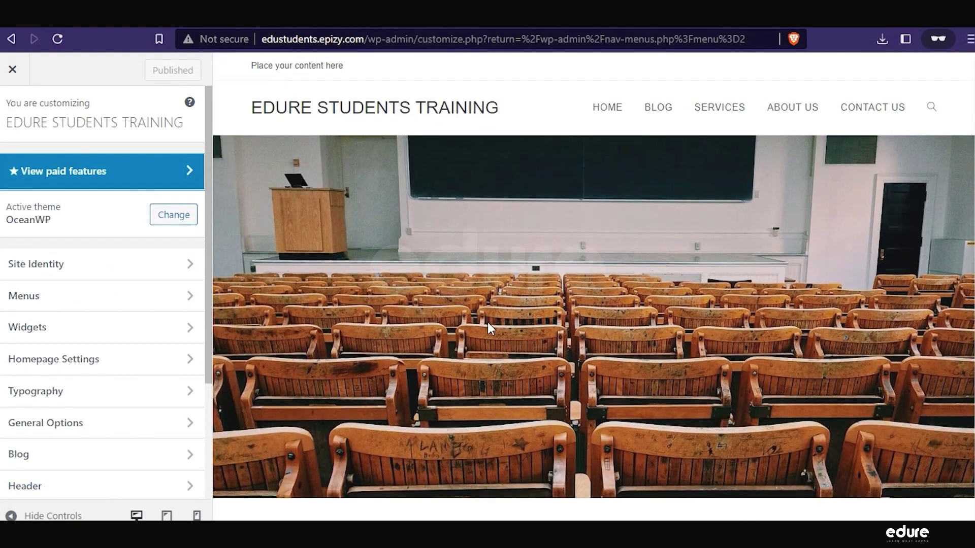